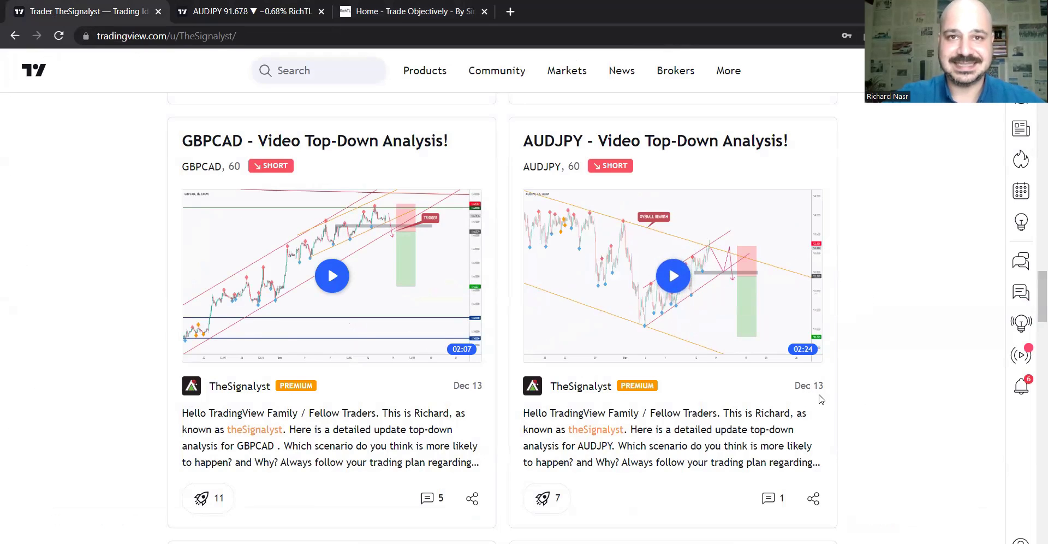
Compare the published AUDJPY top-down analysis idea with the current AUDJPY 1h chart
{"action": "left_click", "coordinate": [214, 13]}
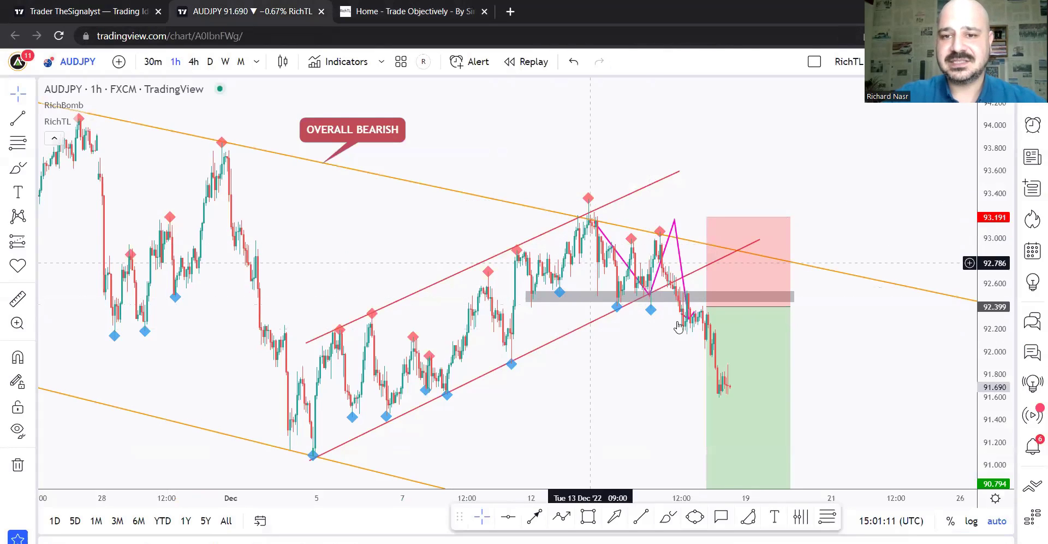
{"action": "left_click", "coordinate": [125, 11]}
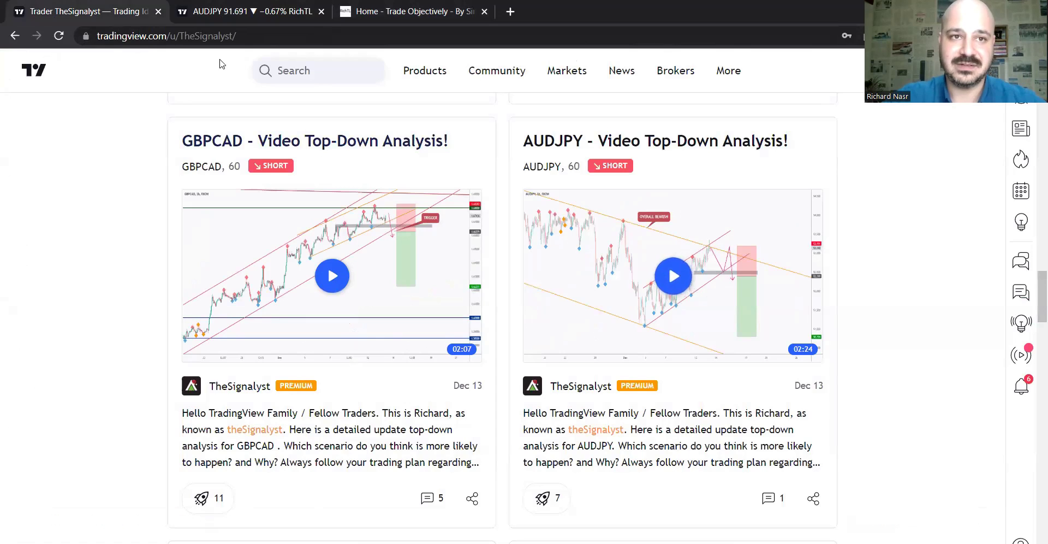
{"action": "left_click", "coordinate": [283, 13]}
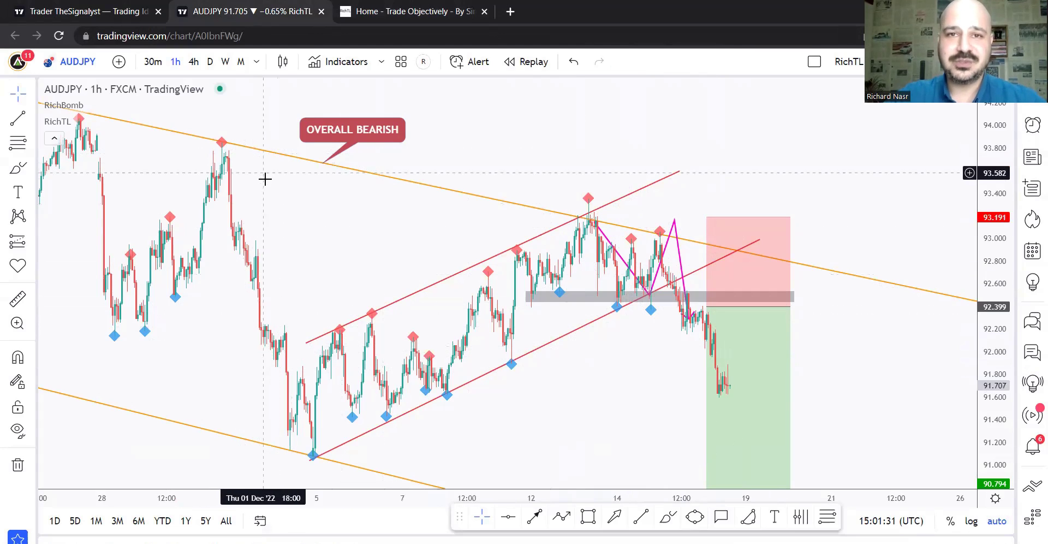
Remove all drawings from the AUDJPY chart and switch it to the monthly timeframe
{"action": "left_click", "coordinate": [27, 464]}
{"action": "left_click", "coordinate": [74, 463]}
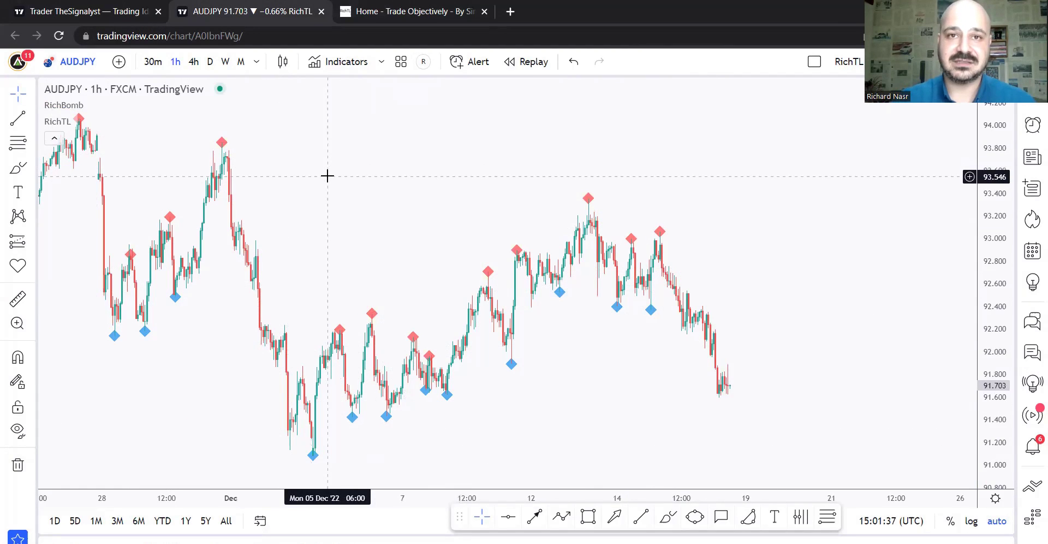
{"action": "left_click", "coordinate": [241, 61]}
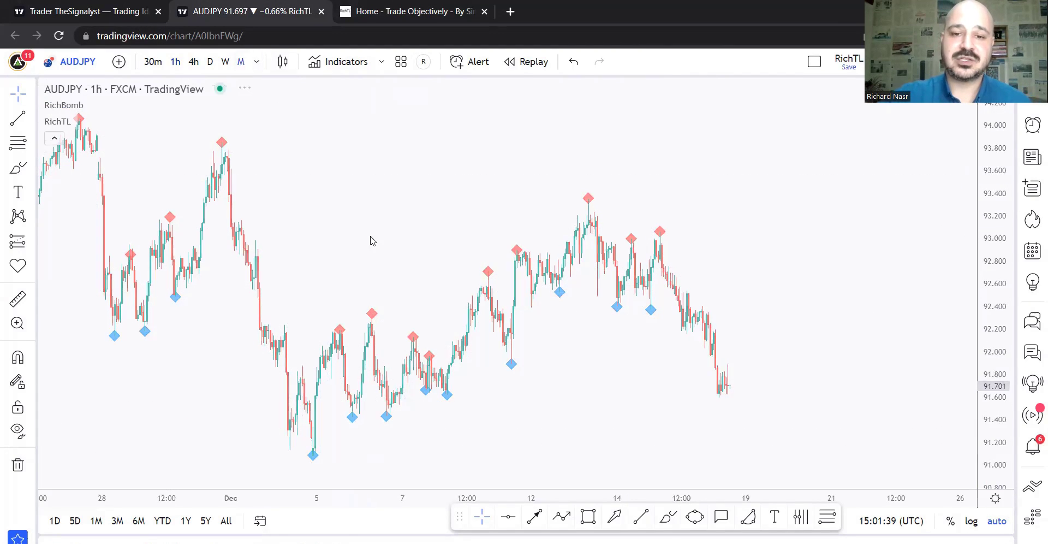
Brush a row of magenta arrows toward the indicator names on the monthly chart, and undo them all
{"action": "mouse_move", "coordinate": [274, 136]}
{"action": "left_mouse_down"}
{"action": "mouse_move", "coordinate": [250, 104]}
{"action": "mouse_move", "coordinate": [234, 111]}
{"action": "left_mouse_up"}
{"action": "mouse_move", "coordinate": [243, 156]}
{"action": "left_mouse_down"}
{"action": "mouse_move", "coordinate": [217, 112]}
{"action": "mouse_move", "coordinate": [206, 127]}
{"action": "mouse_move", "coordinate": [201, 116]}
{"action": "left_mouse_up"}
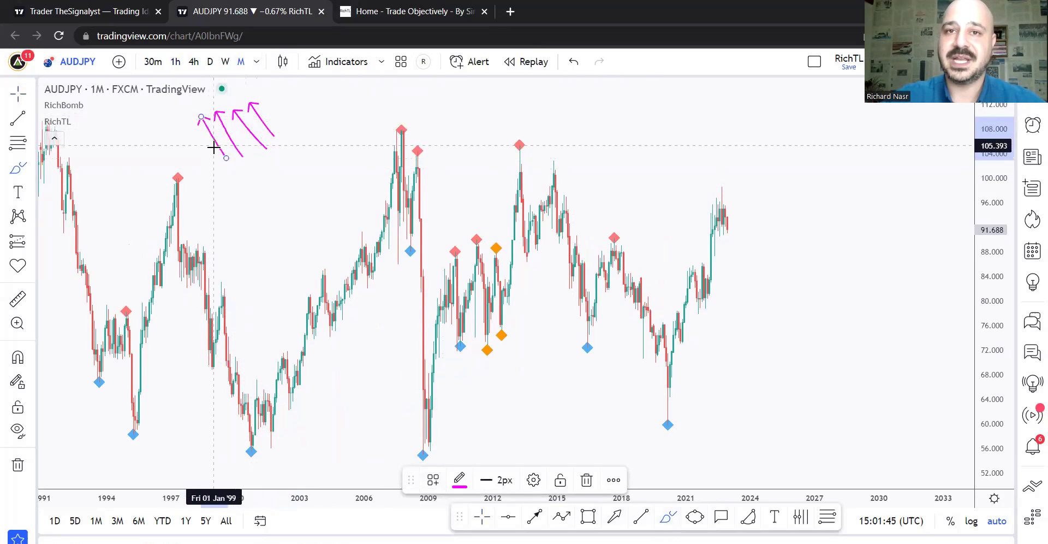
{"action": "left_click_drag", "start_coordinate": [198, 166], "coordinate": [180, 117]}
{"action": "left_click_drag", "start_coordinate": [186, 168], "coordinate": [166, 117]}
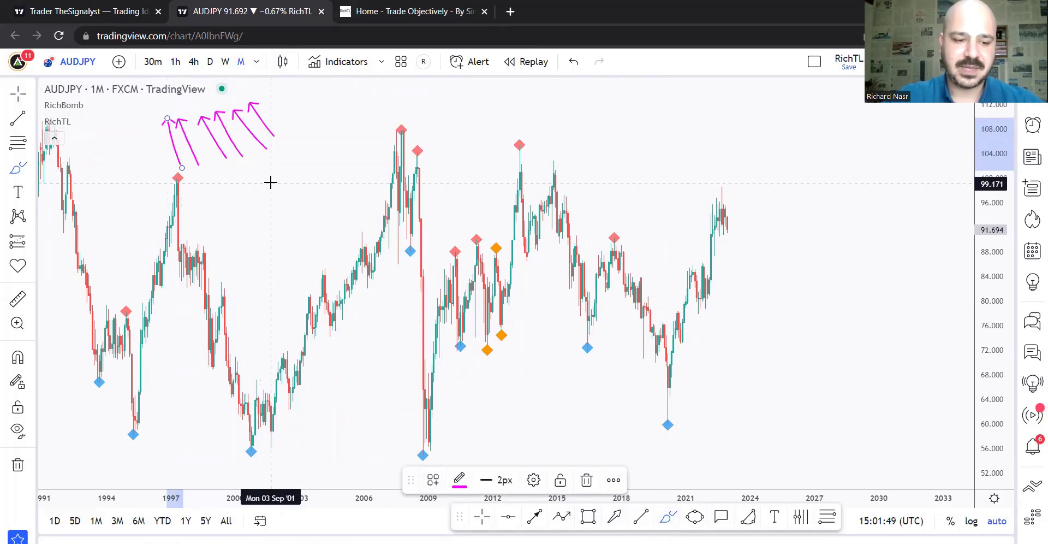
{"action": "key", "text": "ctrl+z"}
{"action": "key", "text": "ctrl+z"}
{"action": "key", "text": "ctrl+z"}
{"action": "key", "text": "ctrl+z"}
{"action": "key", "text": "ctrl+z"}
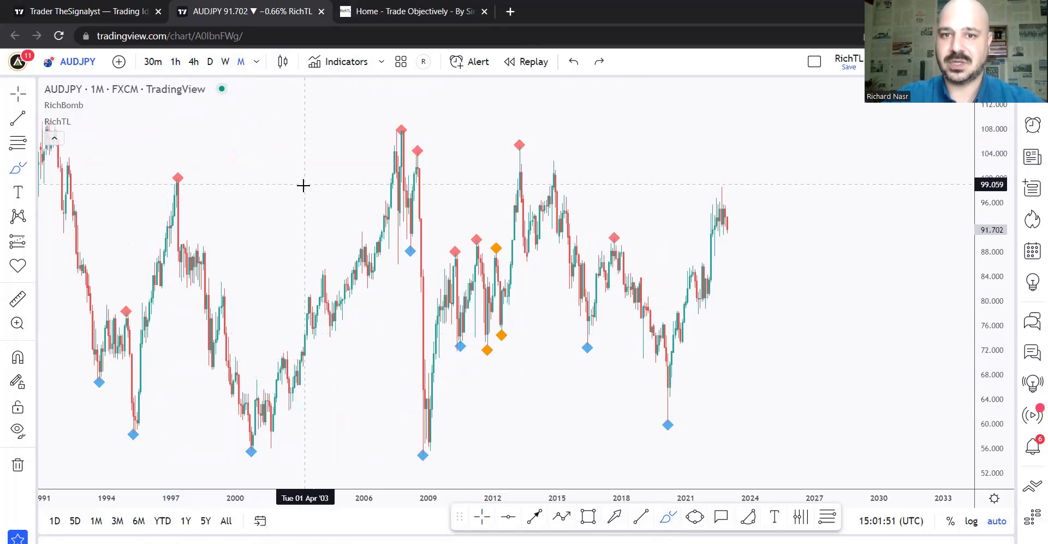
Check the published AUDJPY video idea and return to the monthly AUDJPY chart
{"action": "left_click", "coordinate": [121, 11]}
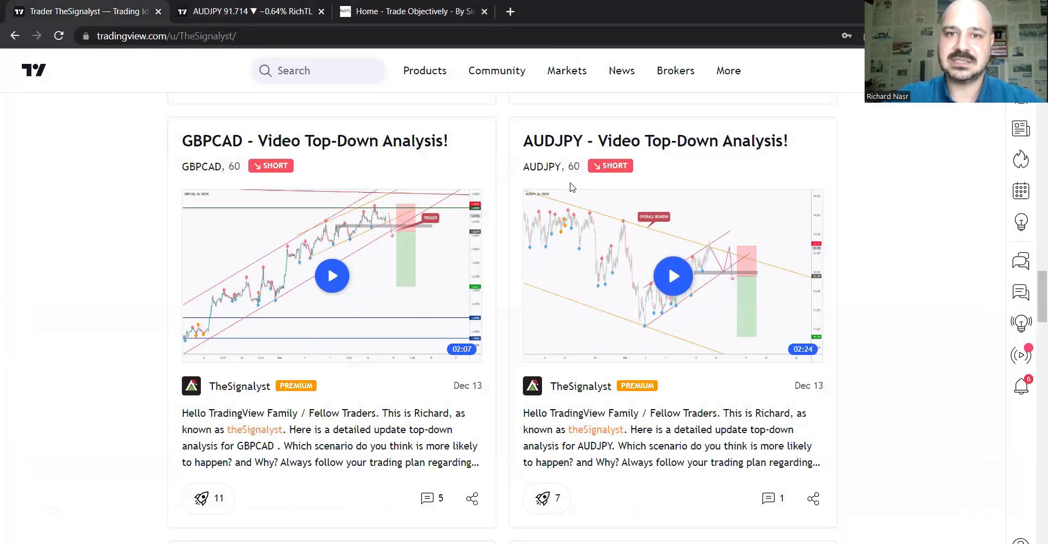
{"action": "key", "text": "ctrl+Tab"}
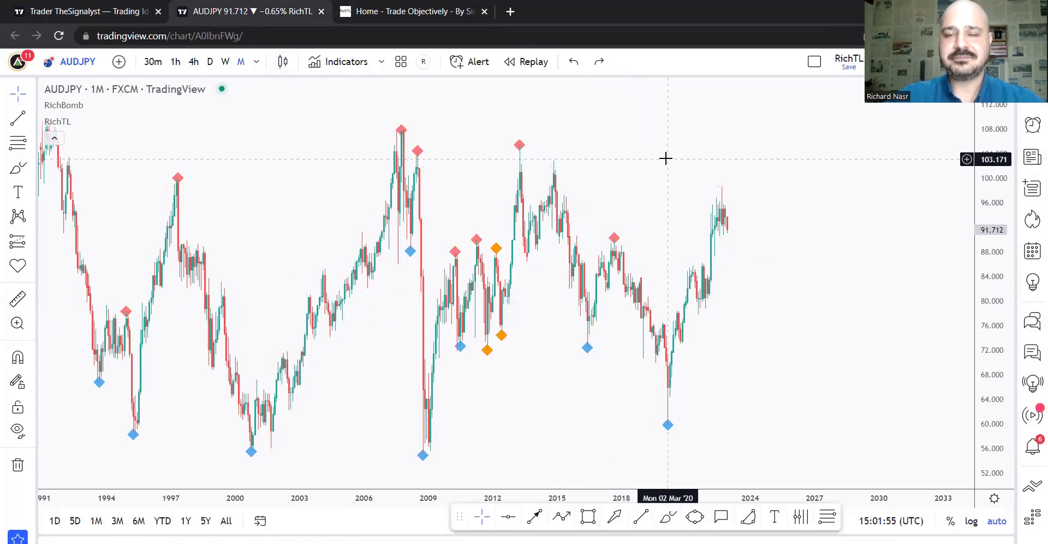
{"action": "left_click_drag", "start_coordinate": [643, 163], "coordinate": [672, 171]}
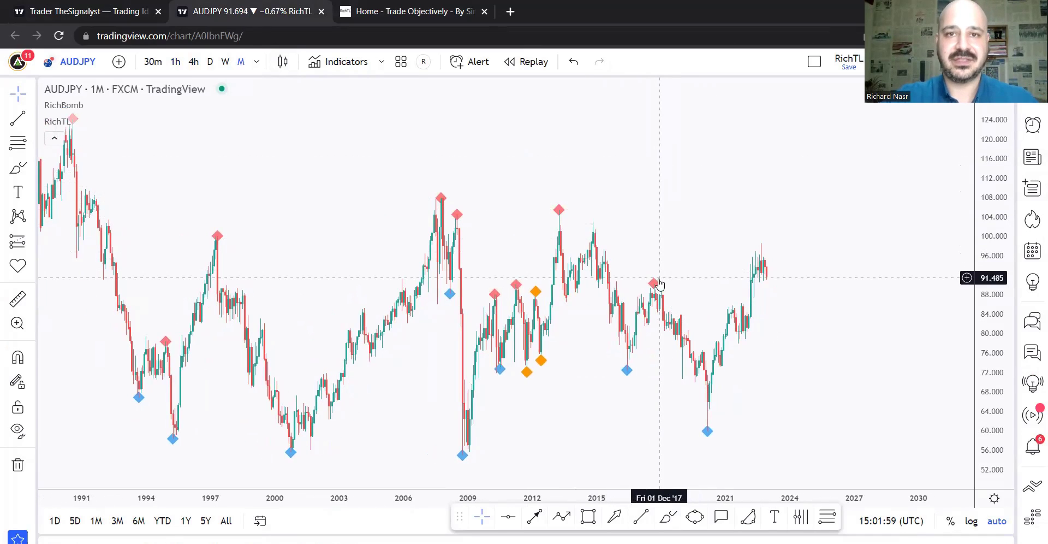
Place horizontal lines on the monthly chart at about 89.377 and 72.094, through the clustered pivot highs and lows
{"action": "left_click", "coordinate": [507, 515]}
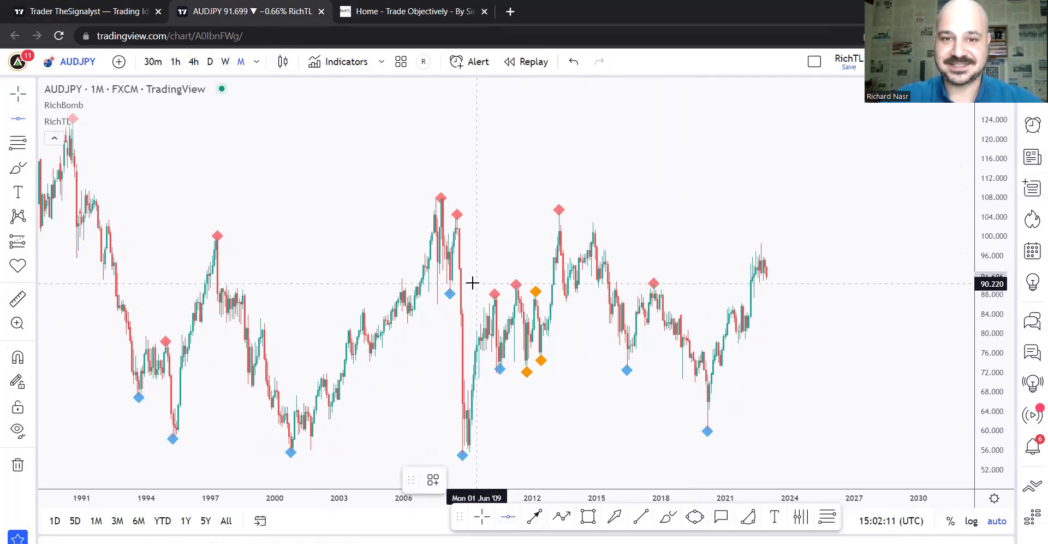
{"action": "left_click", "coordinate": [448, 287]}
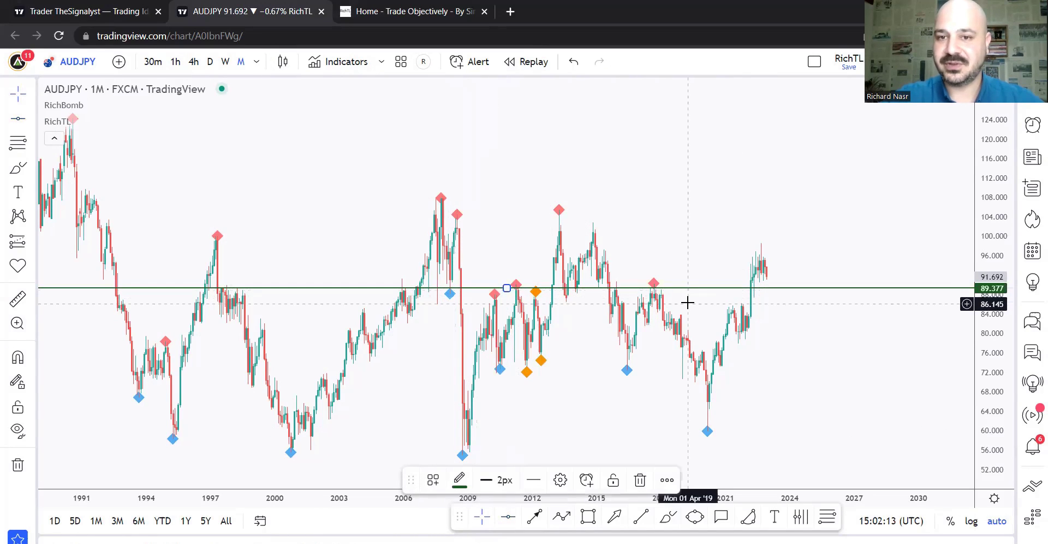
{"action": "left_click", "coordinate": [508, 517]}
{"action": "left_click", "coordinate": [506, 372]}
{"action": "left_click", "coordinate": [623, 437]}
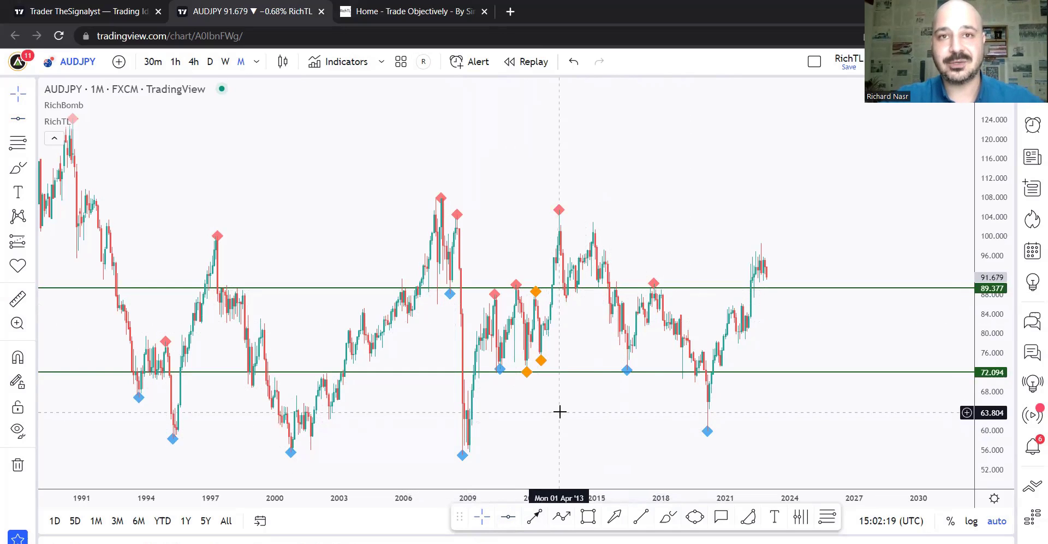
Place horizontal lines at about 57.060 along the lowest monthly lows and about 101.742 near the major highs
{"action": "left_click", "coordinate": [500, 444]}
{"action": "left_click", "coordinate": [508, 516]}
{"action": "left_click", "coordinate": [460, 225]}
{"action": "left_click_drag", "start_coordinate": [459, 225], "coordinate": [467, 228]}
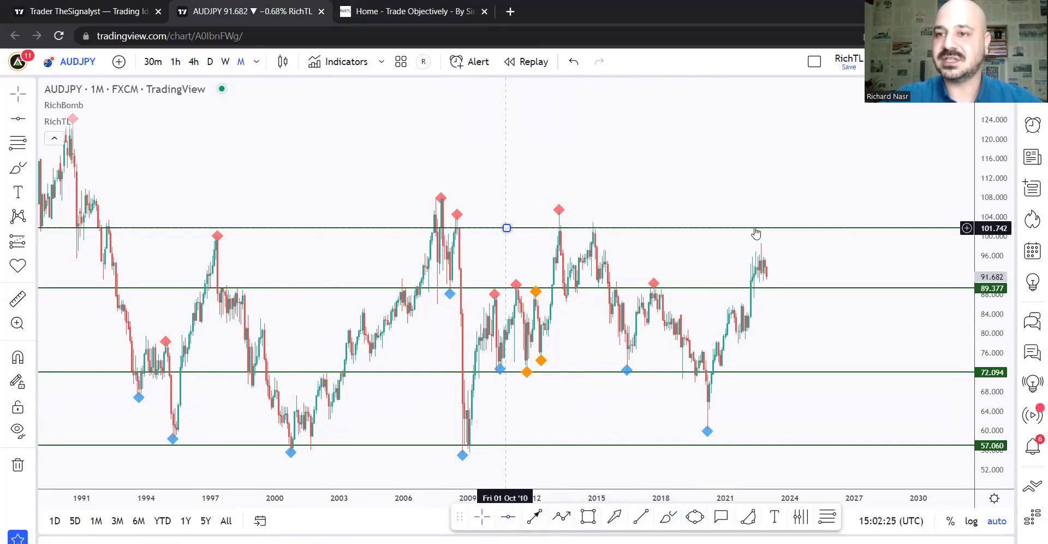
{"action": "left_click_drag", "start_coordinate": [919, 229], "coordinate": [900, 228]}
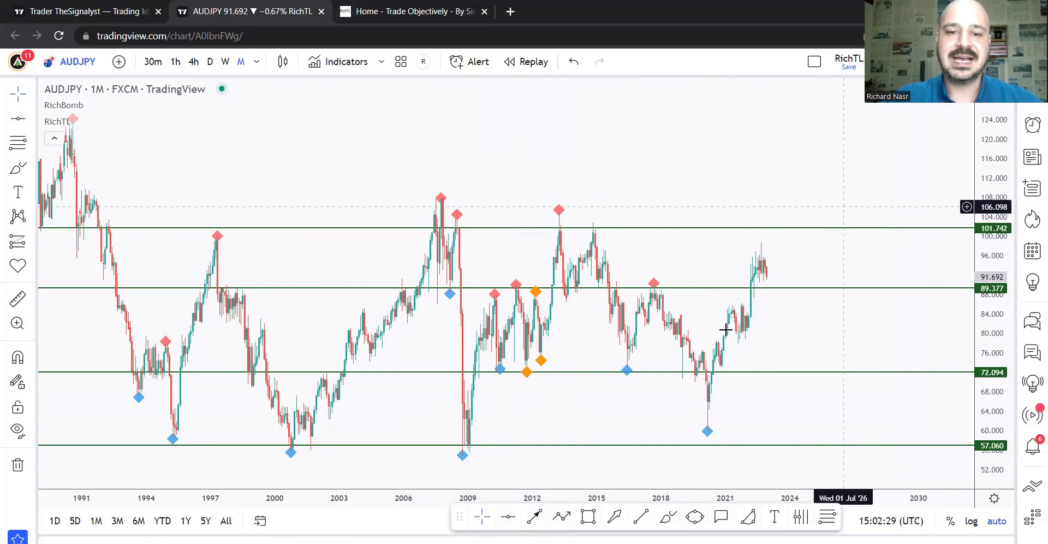
Add a horizontal line at about 86.989 to form a zone with the 89.377 line
{"action": "left_click", "coordinate": [508, 516]}
{"action": "left_click", "coordinate": [536, 299]}
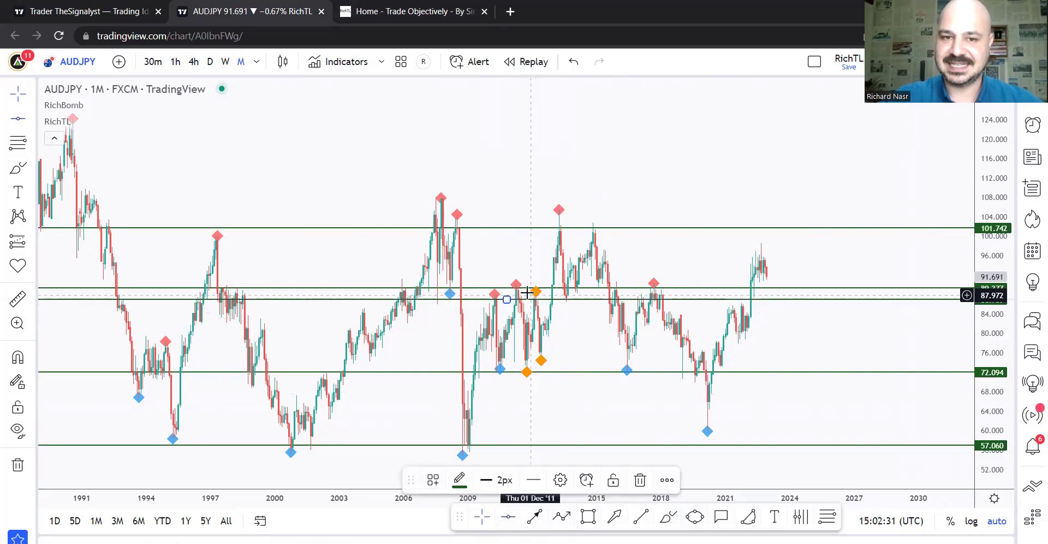
{"action": "double_click", "coordinate": [544, 299]}
{"action": "left_click", "coordinate": [671, 278]}
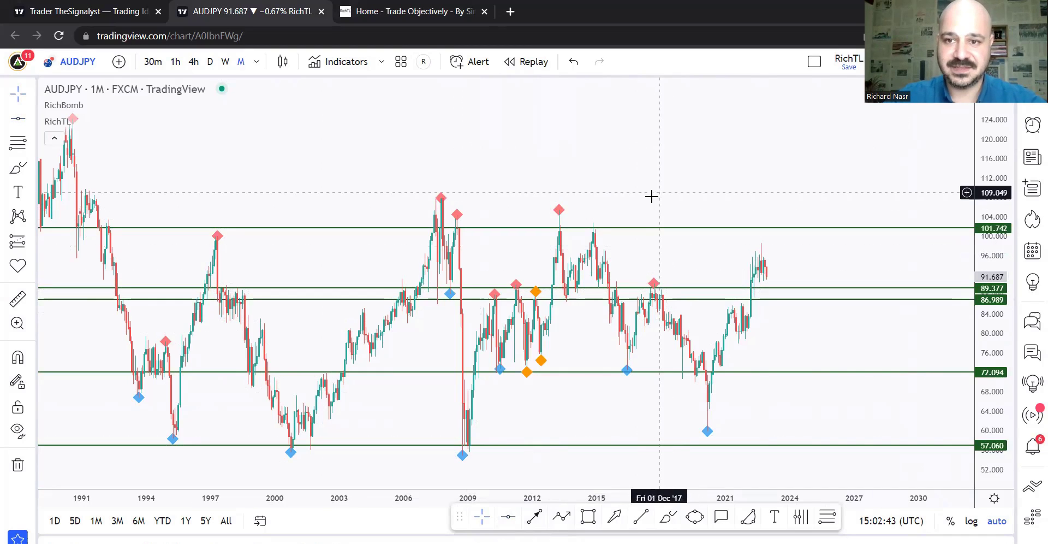
Brush circles and arrows around the 2010–2012 and 2017 pivot highs at the 86.989–89.377 zone
{"action": "left_click", "coordinate": [666, 517]}
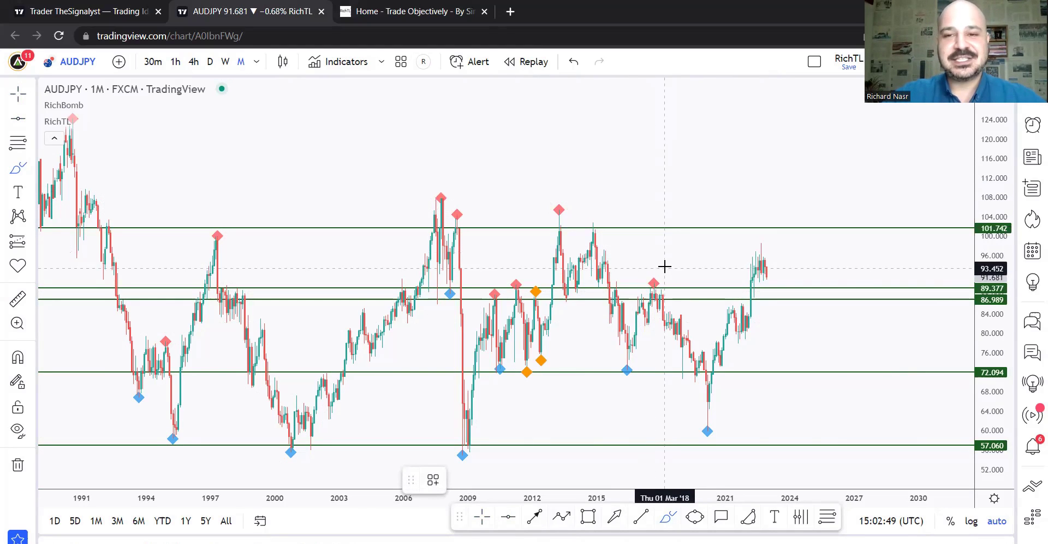
{"action": "key", "text": "Escape"}
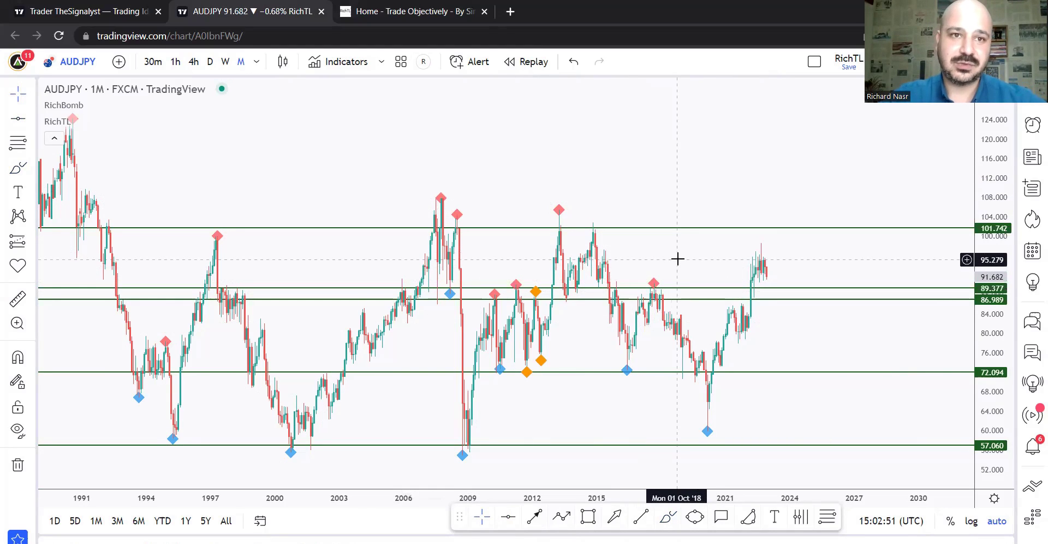
{"action": "left_click", "coordinate": [667, 517]}
{"action": "mouse_move", "coordinate": [655, 284]}
{"action": "left_mouse_down"}
{"action": "mouse_move", "coordinate": [658, 297]}
{"action": "mouse_move", "coordinate": [646, 284]}
{"action": "left_mouse_up"}
{"action": "left_click_drag", "start_coordinate": [544, 286], "coordinate": [516, 284]}
{"action": "left_click_drag", "start_coordinate": [614, 294], "coordinate": [654, 329]}
{"action": "left_click_drag", "start_coordinate": [487, 284], "coordinate": [512, 322]}
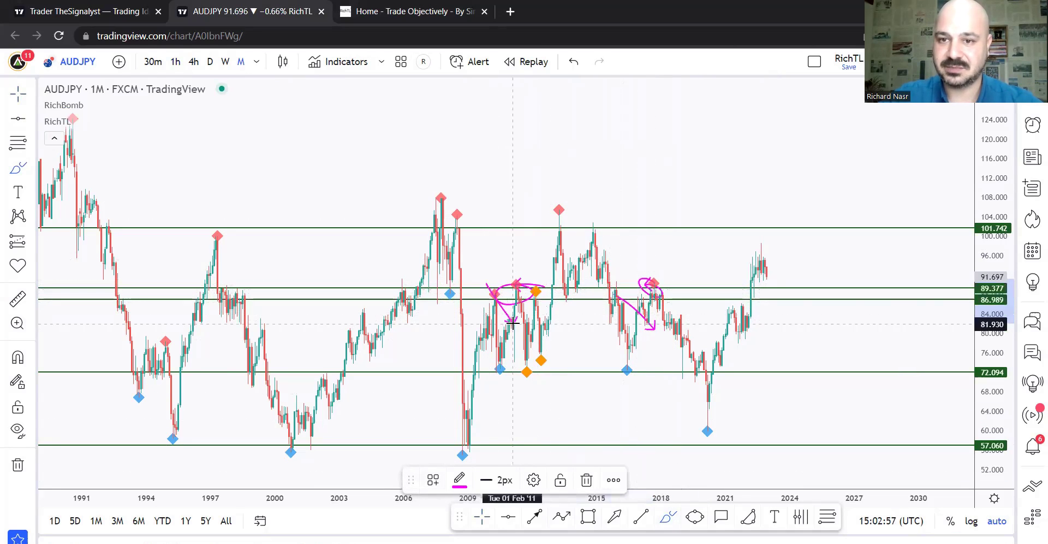
Brush a projected dip into the 86.989–89.377 zone and a bounce from it, and undo all brush marks
{"action": "left_click_drag", "start_coordinate": [749, 322], "coordinate": [755, 256]}
{"action": "mouse_move", "coordinate": [784, 291]}
{"action": "left_mouse_down"}
{"action": "mouse_move", "coordinate": [776, 302]}
{"action": "mouse_move", "coordinate": [763, 273]}
{"action": "mouse_move", "coordinate": [783, 295]}
{"action": "mouse_move", "coordinate": [793, 240]}
{"action": "left_mouse_up"}
{"action": "key", "text": "ctrl+z"}
{"action": "key", "text": "ctrl+z"}
{"action": "key", "text": "ctrl+z"}
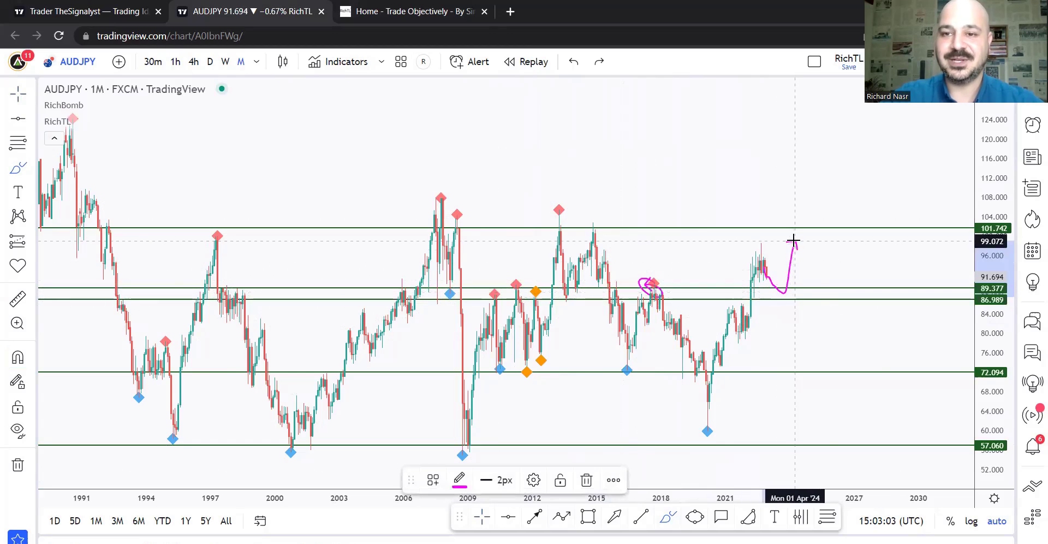
{"action": "key", "text": "ctrl+z"}
{"action": "key", "text": "ctrl+z"}
Add a horizontal line at about 99.072, along the 2022 high below the 101.742 line
{"action": "right_click", "coordinate": [761, 244]}
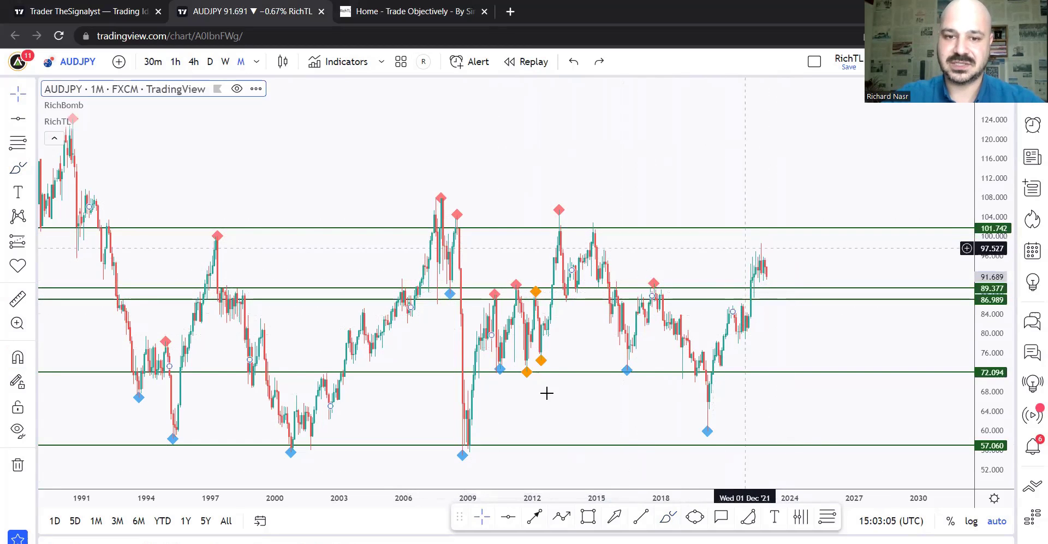
{"action": "left_click", "coordinate": [507, 517]}
{"action": "left_click", "coordinate": [506, 241]}
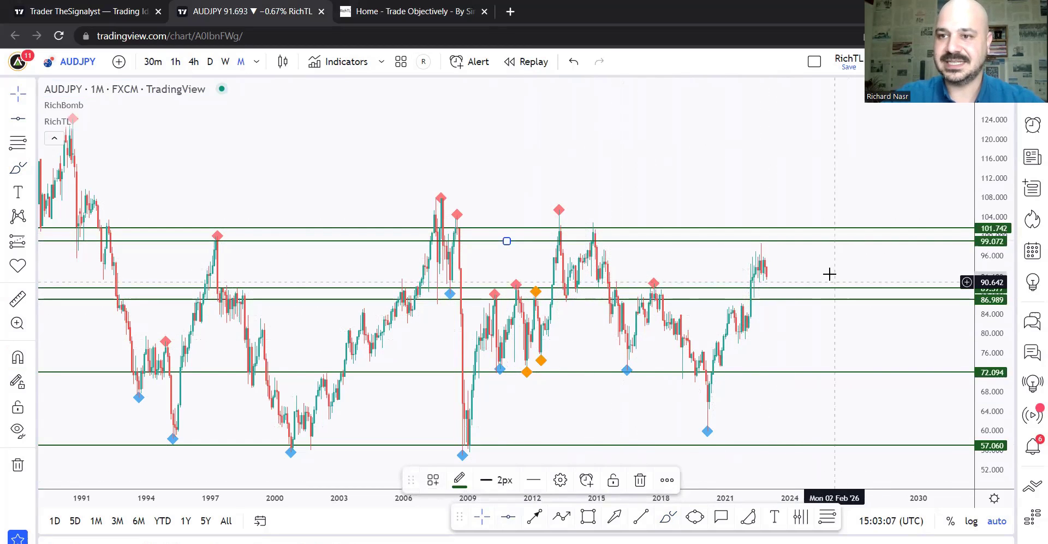
Brush a mark beside the 99.072–101.742 zone and undo it
{"action": "left_click", "coordinate": [666, 517]}
{"action": "left_click_drag", "start_coordinate": [788, 230], "coordinate": [800, 276]}
{"action": "key", "text": "ctrl+z"}
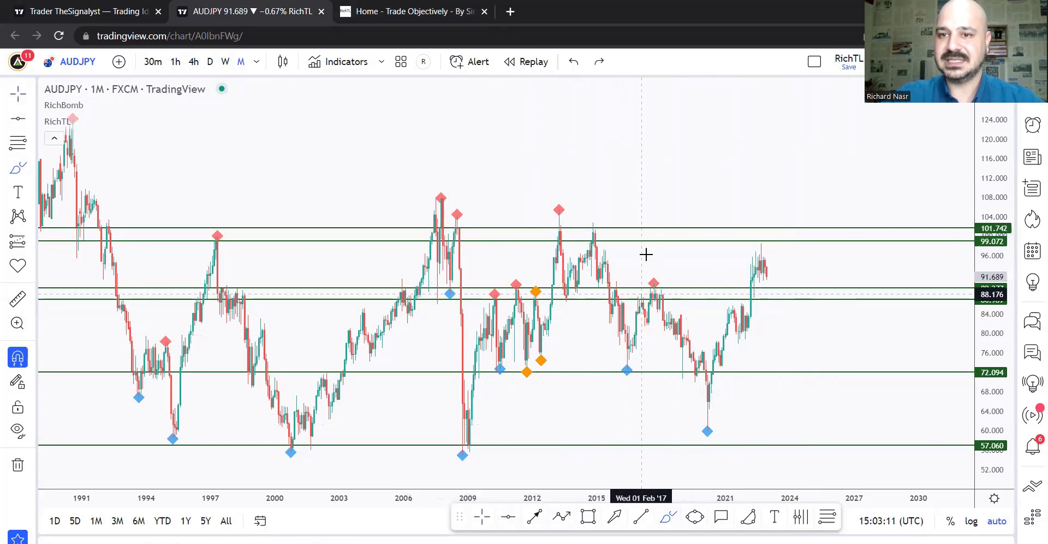
Switch to the weekly timeframe and place horizontal lines at about 78.281 and 79.850 around the mid-range pivots
{"action": "left_click", "coordinate": [224, 61]}
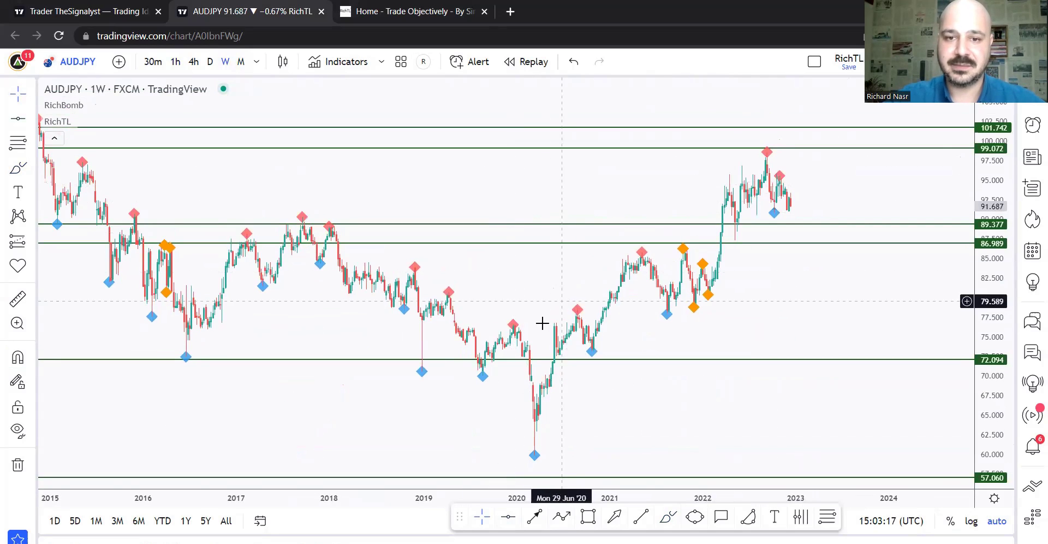
{"action": "left_click", "coordinate": [509, 519]}
{"action": "left_click", "coordinate": [533, 308]}
{"action": "left_click_drag", "start_coordinate": [531, 308], "coordinate": [520, 311]}
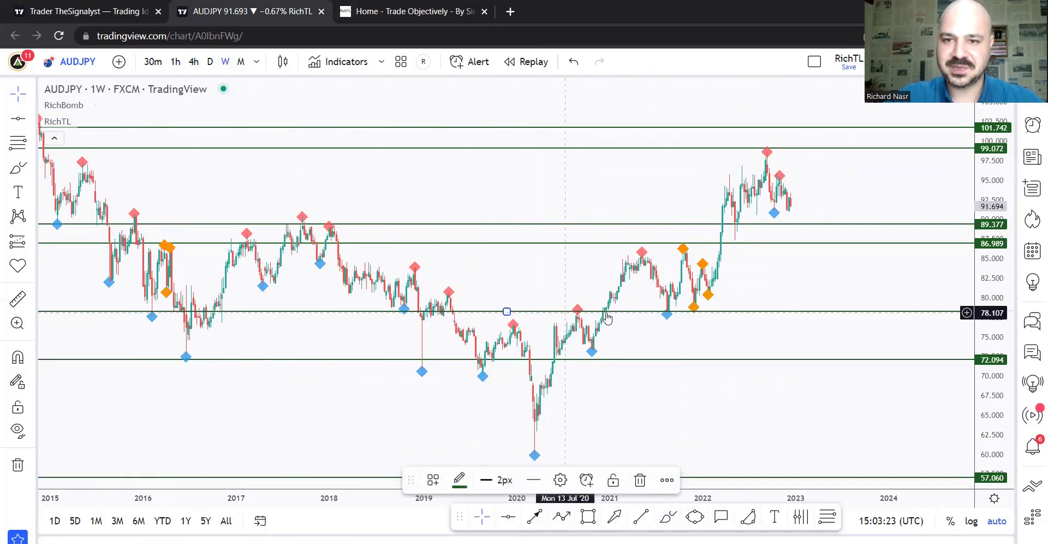
{"action": "left_click_drag", "start_coordinate": [552, 306], "coordinate": [544, 292]}
{"action": "left_click", "coordinate": [667, 359]}
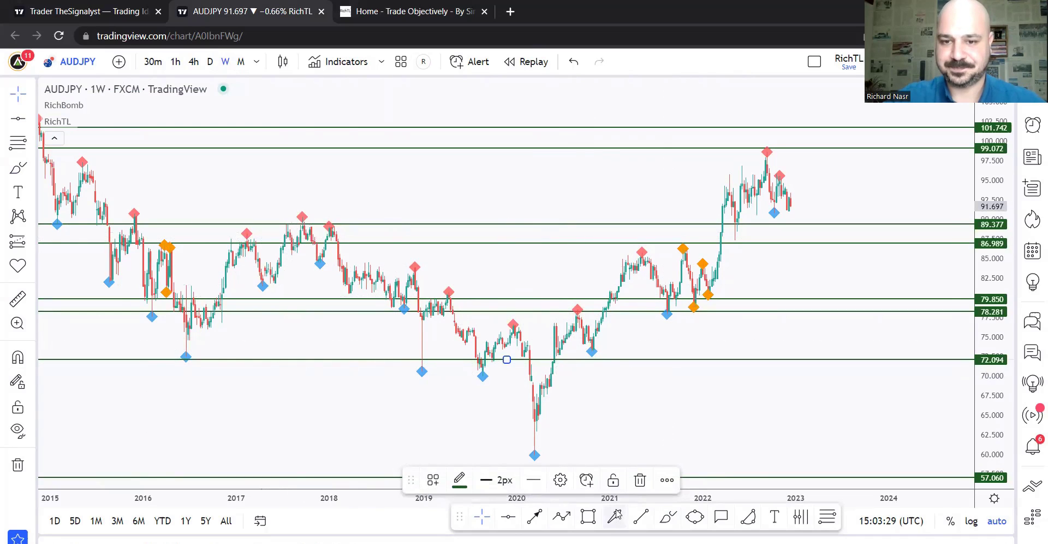
Brush a mark where price crosses the 72.094 line in 2020, and delete it
{"action": "left_click", "coordinate": [668, 517]}
{"action": "mouse_move", "coordinate": [530, 358]}
{"action": "left_mouse_down"}
{"action": "mouse_move", "coordinate": [437, 346]}
{"action": "mouse_move", "coordinate": [538, 376]}
{"action": "left_mouse_up"}
{"action": "key", "text": "Delete"}
{"action": "left_click_drag", "start_coordinate": [744, 351], "coordinate": [701, 339]}
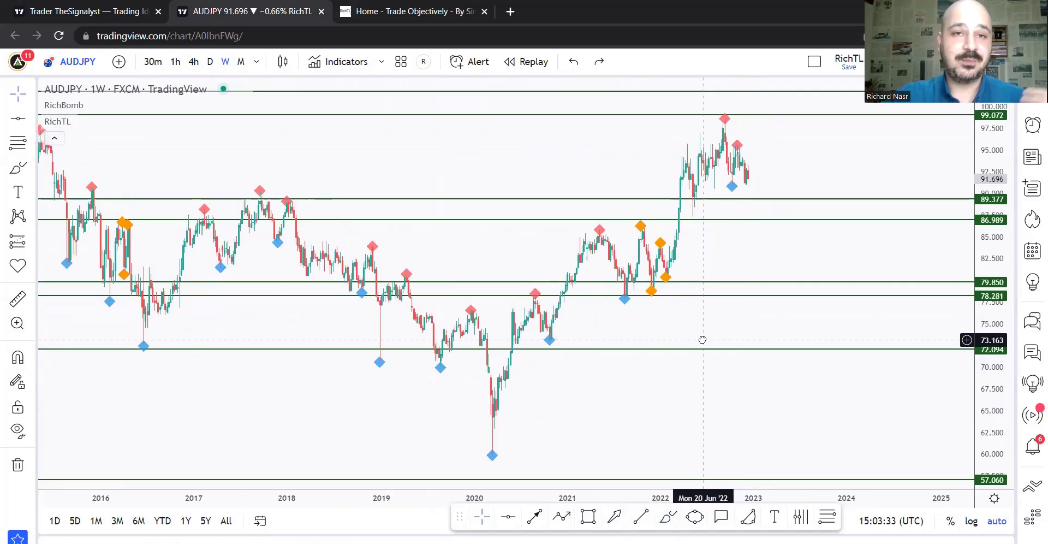
Look through the indicator's feature examples on richtl.com and return to the AUDJPY chart
{"action": "key", "text": "ctrl+Tab"}
{"action": "scroll", "coordinate": [410, 270], "scroll_direction": "down", "scroll_amount": 1}
{"action": "scroll", "coordinate": [410, 270], "scroll_direction": "down", "scroll_amount": 9}
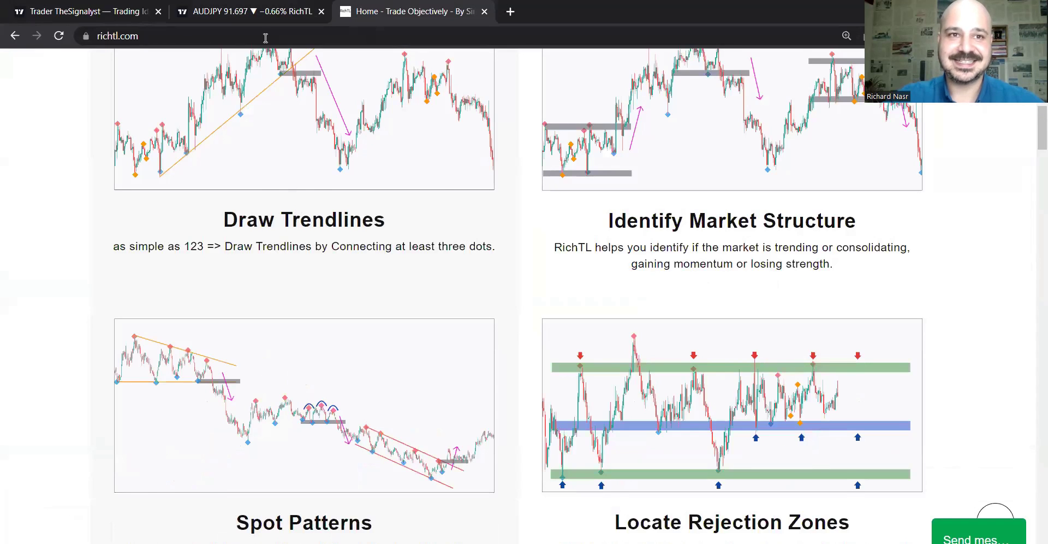
{"action": "scroll", "coordinate": [484, 309], "scroll_direction": "up", "scroll_amount": 2}
{"action": "key", "text": "ctrl+shift+Tab"}
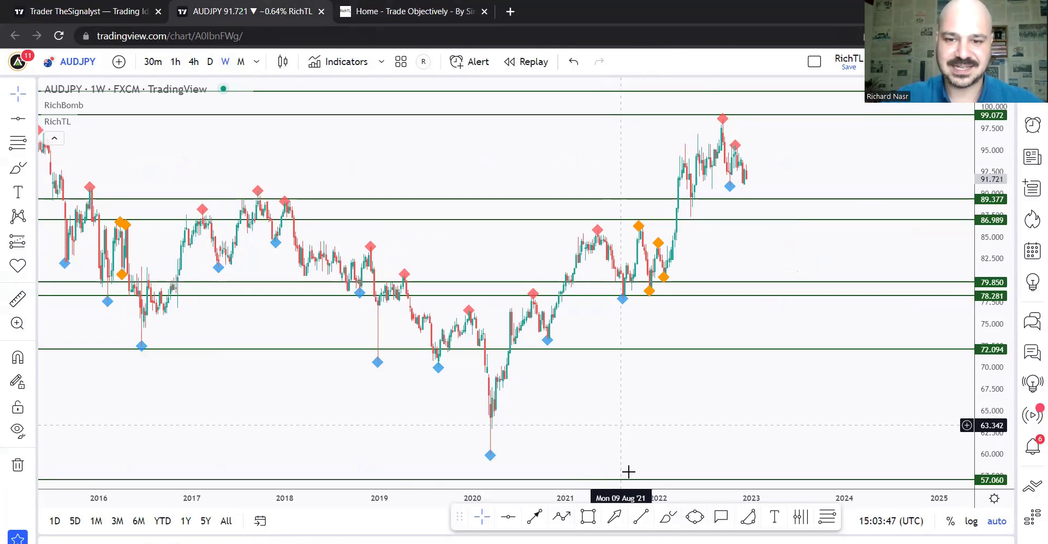
Brush arrows above the descending pivot highs from 2018 to 2020 on the weekly chart, and undo them
{"action": "left_click", "coordinate": [641, 517]}
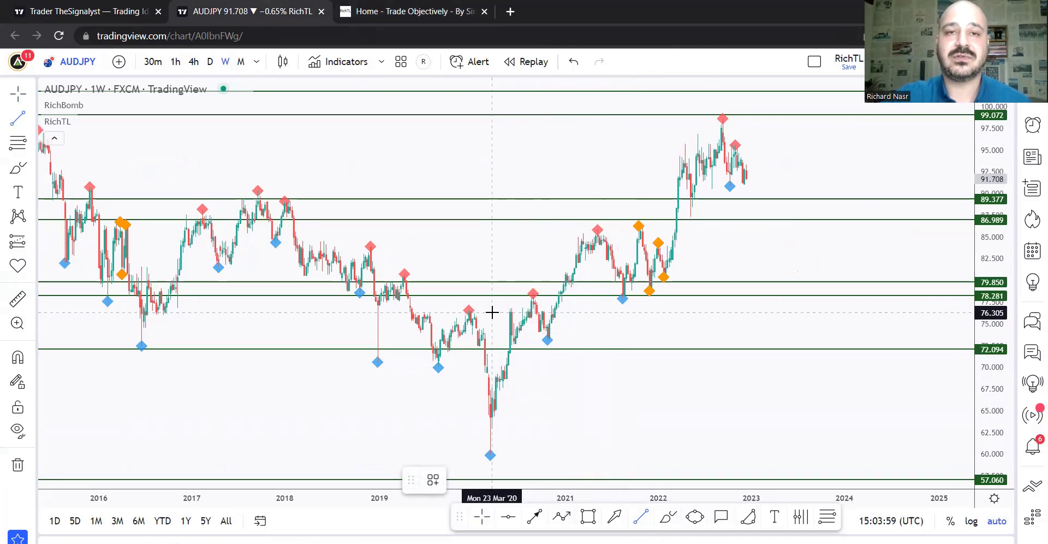
{"action": "mouse_move", "coordinate": [480, 267]}
{"action": "left_mouse_down"}
{"action": "mouse_move", "coordinate": [540, 262]}
{"action": "mouse_move", "coordinate": [541, 308]}
{"action": "mouse_move", "coordinate": [471, 288]}
{"action": "left_mouse_up"}
{"action": "left_click", "coordinate": [668, 516]}
{"action": "left_click_drag", "start_coordinate": [448, 246], "coordinate": [445, 258]}
{"action": "left_click_drag", "start_coordinate": [368, 202], "coordinate": [365, 209]}
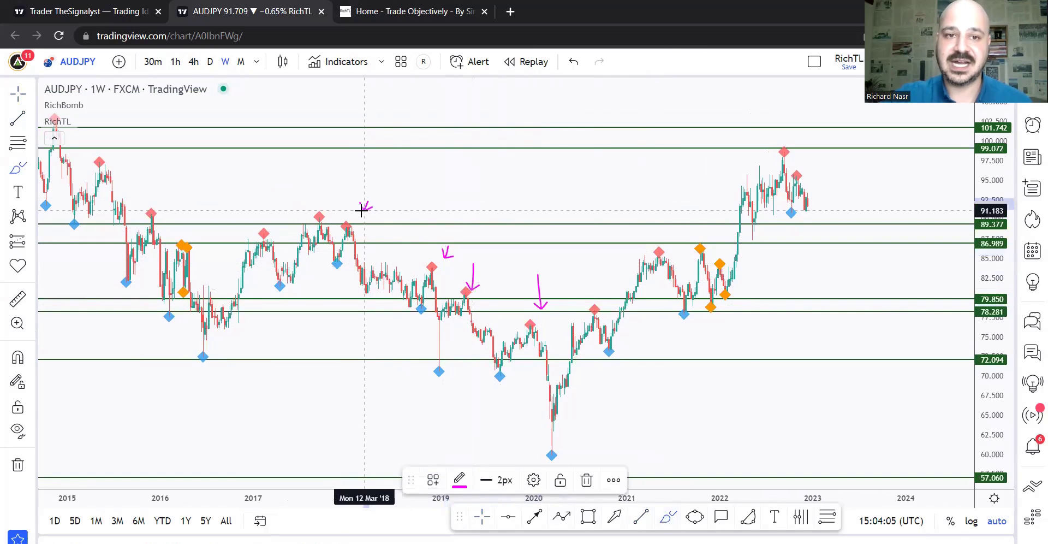
{"action": "key", "text": "ctrl+z"}
{"action": "key", "text": "ctrl+z"}
Brush a rising arrow and a horizontal break level along the 2014 swing lows on the weekly chart, and undo them
{"action": "left_click_drag", "start_coordinate": [371, 312], "coordinate": [448, 328]}
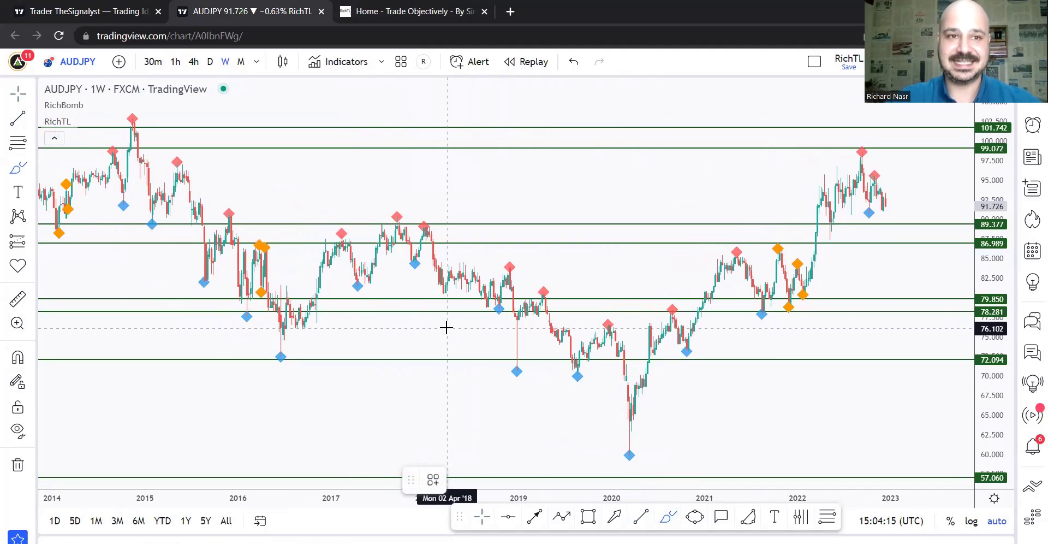
{"action": "mouse_move", "coordinate": [57, 232]}
{"action": "left_mouse_down"}
{"action": "mouse_move", "coordinate": [117, 205]}
{"action": "mouse_move", "coordinate": [187, 202]}
{"action": "left_mouse_up"}
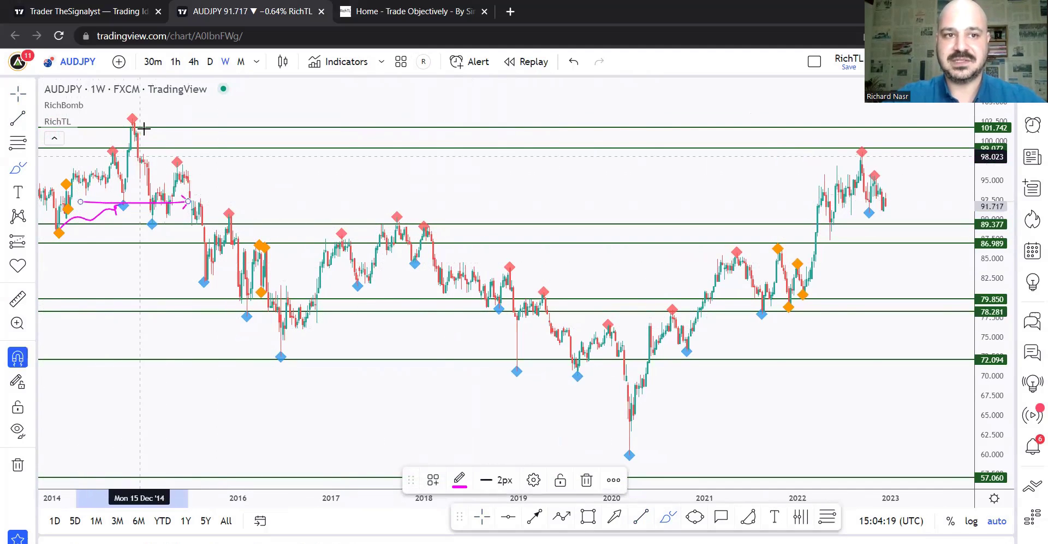
{"action": "key", "text": "ctrl+z"}
Brush an arrow along the 2016 to 2018 rise and a horizontal level at the swing low between the two highs around 2018
{"action": "scroll", "coordinate": [265, 264], "scroll_direction": "right", "scroll_amount": 3}
{"action": "mouse_move", "coordinate": [159, 243]}
{"action": "left_mouse_down"}
{"action": "mouse_move", "coordinate": [296, 242]}
{"action": "mouse_move", "coordinate": [398, 264]}
{"action": "left_mouse_up"}
{"action": "key", "text": "ctrl+z"}
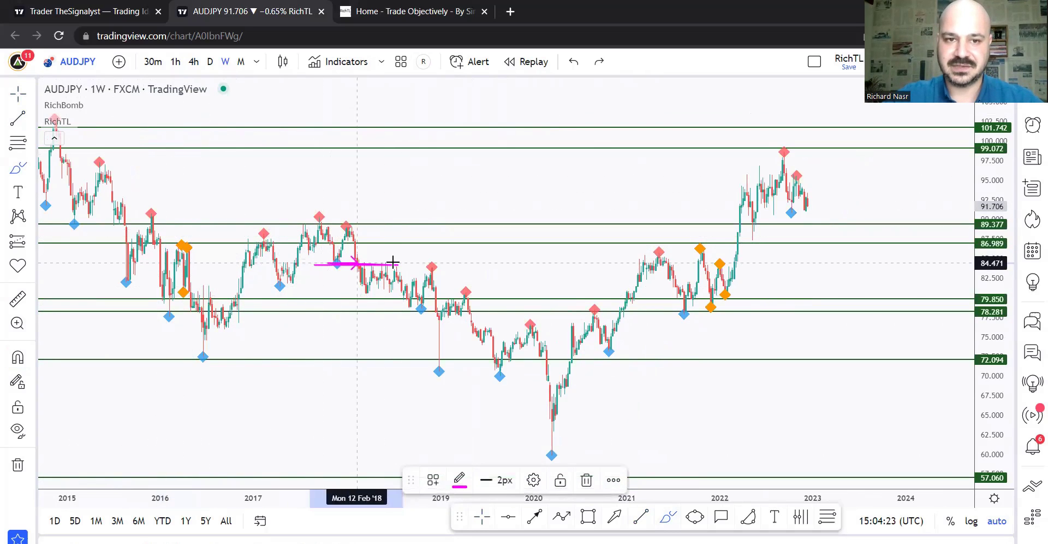
{"action": "left_click_drag", "start_coordinate": [210, 343], "coordinate": [372, 257]}
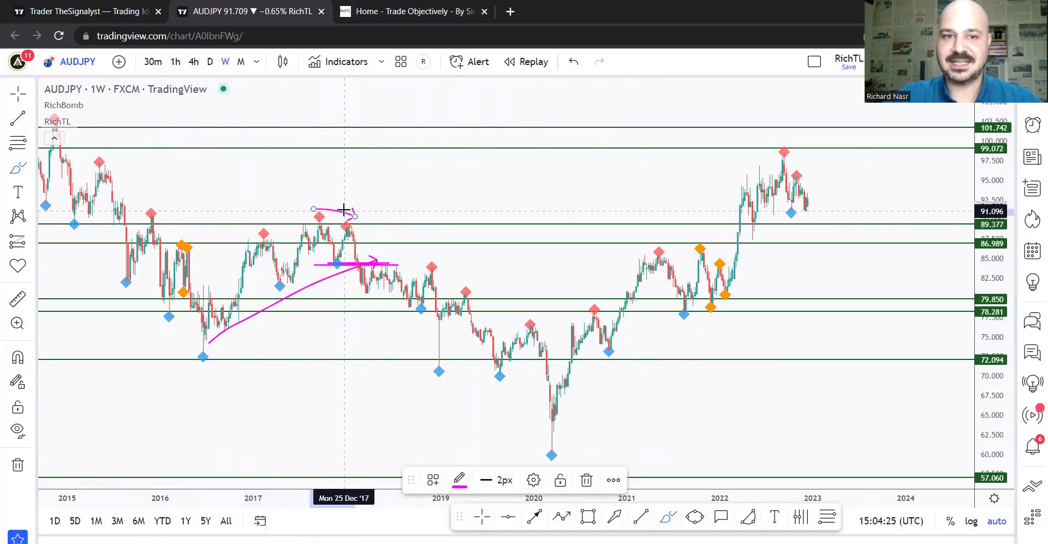
Brush a break level at the early-2020 high, arrows along the 2020 to 2022 upswings and a level under the 2022 low, and undo the strokes
{"action": "mouse_move", "coordinate": [352, 228]}
{"action": "left_mouse_down"}
{"action": "mouse_move", "coordinate": [528, 321]}
{"action": "mouse_move", "coordinate": [663, 325]}
{"action": "left_mouse_up"}
{"action": "key", "text": "ctrl+z"}
{"action": "key", "text": "ctrl+z"}
{"action": "mouse_move", "coordinate": [575, 375]}
{"action": "left_mouse_down"}
{"action": "mouse_move", "coordinate": [587, 319]}
{"action": "mouse_move", "coordinate": [639, 267]}
{"action": "left_mouse_up"}
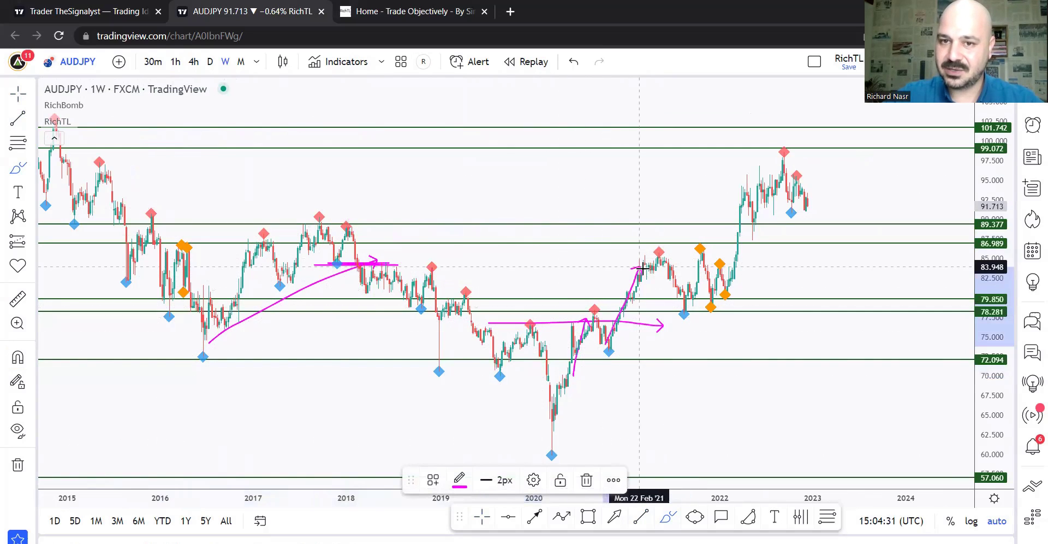
{"action": "left_click_drag", "start_coordinate": [682, 315], "coordinate": [700, 247]}
{"action": "left_click_drag", "start_coordinate": [724, 297], "coordinate": [774, 173]}
{"action": "mouse_move", "coordinate": [840, 215]}
{"action": "left_mouse_down"}
{"action": "mouse_move", "coordinate": [760, 222]}
{"action": "mouse_move", "coordinate": [841, 221]}
{"action": "left_mouse_up"}
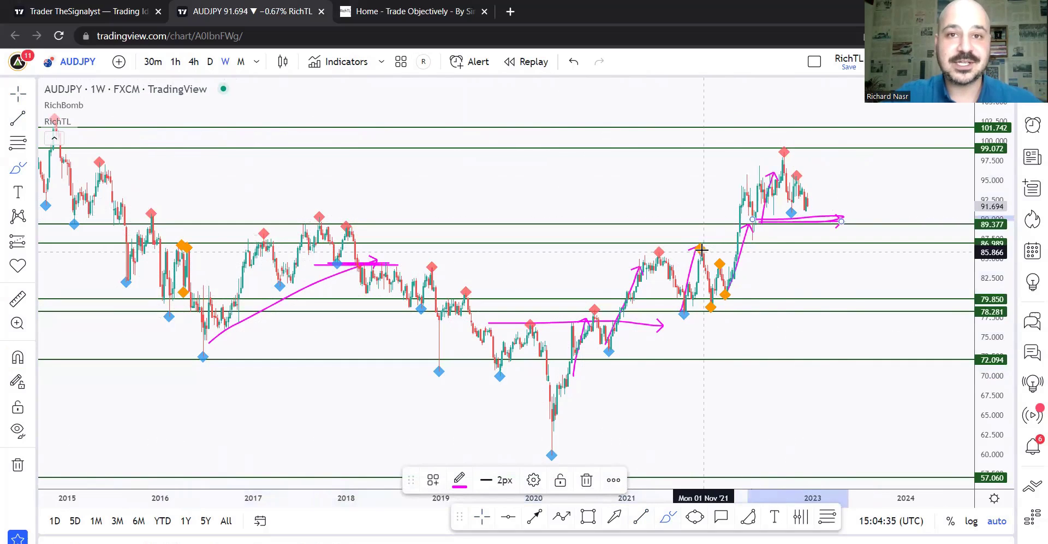
{"action": "key", "text": "ctrl+z"}
{"action": "key", "text": "ctrl+z"}
{"action": "key", "text": "ctrl+z"}
{"action": "key", "text": "ctrl+z"}
{"action": "key", "text": "ctrl+z"}
Brush a break level at the latest swing low, a downward projection and a rising channel from the 2020 low, and undo them all
{"action": "mouse_move", "coordinate": [764, 212]}
{"action": "left_mouse_down"}
{"action": "mouse_move", "coordinate": [846, 213]}
{"action": "mouse_move", "coordinate": [816, 242]}
{"action": "mouse_move", "coordinate": [791, 229]}
{"action": "mouse_move", "coordinate": [822, 286]}
{"action": "left_mouse_up"}
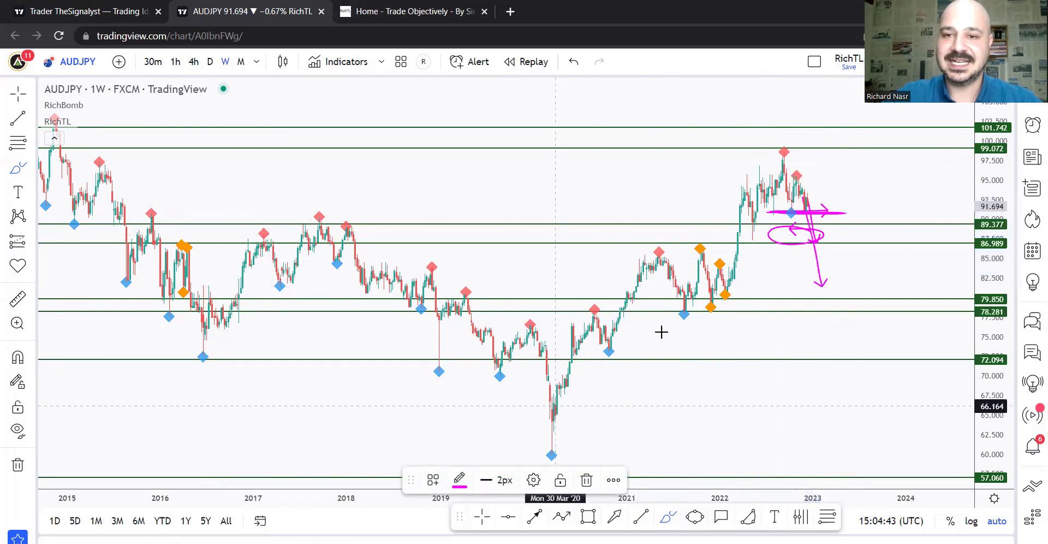
{"action": "left_click_drag", "start_coordinate": [554, 406], "coordinate": [953, 160]}
{"action": "left_click_drag", "start_coordinate": [547, 316], "coordinate": [822, 104]}
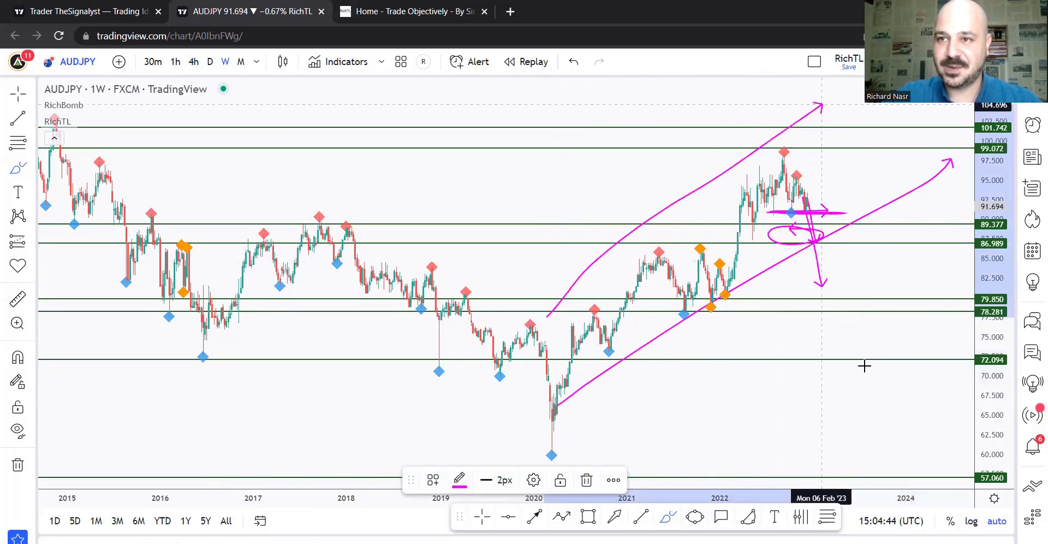
{"action": "mouse_move", "coordinate": [817, 284]}
{"action": "left_mouse_down"}
{"action": "mouse_move", "coordinate": [839, 235]}
{"action": "mouse_move", "coordinate": [872, 379]}
{"action": "left_mouse_up"}
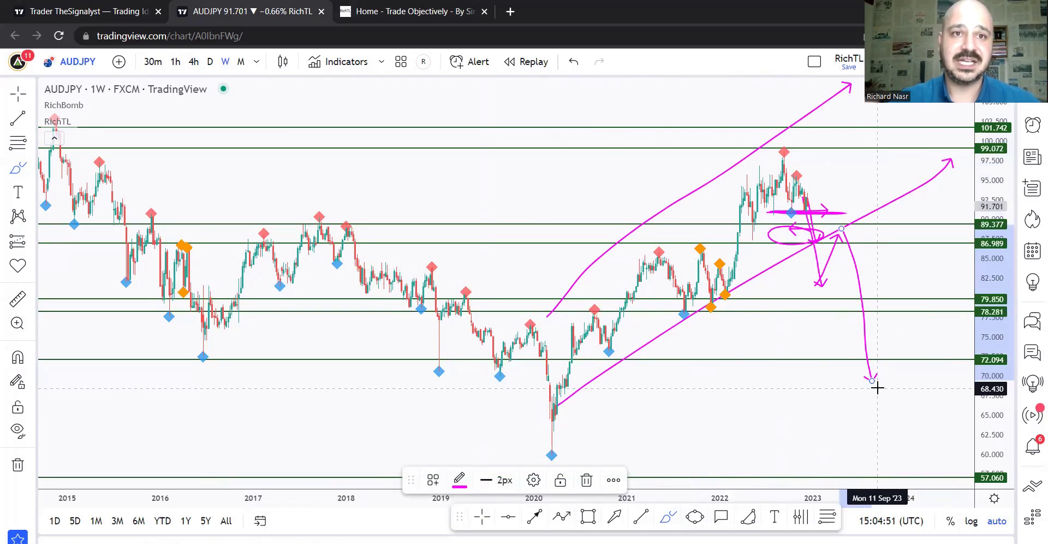
{"action": "key", "text": "ctrl+z"}
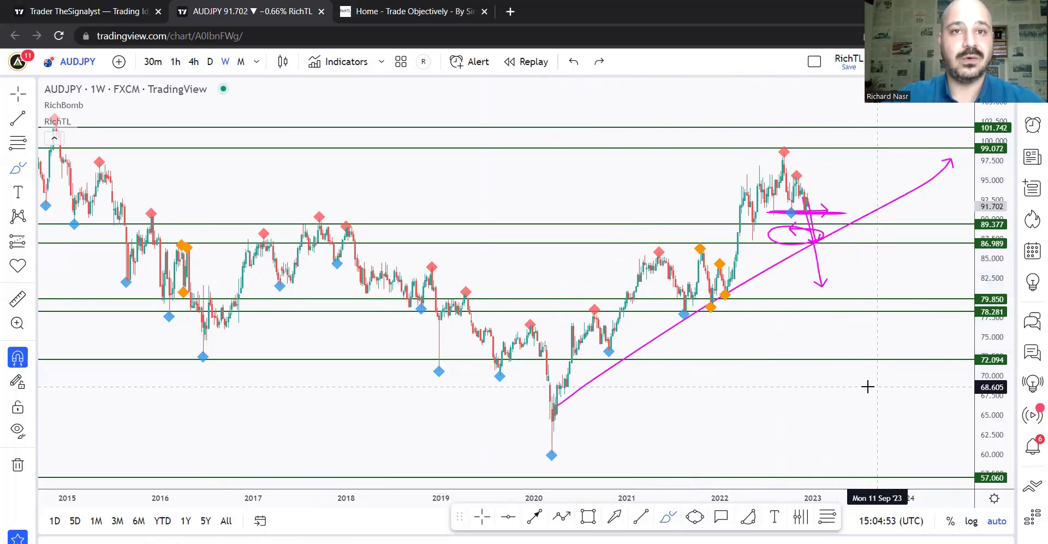
{"action": "key", "text": "ctrl+z"}
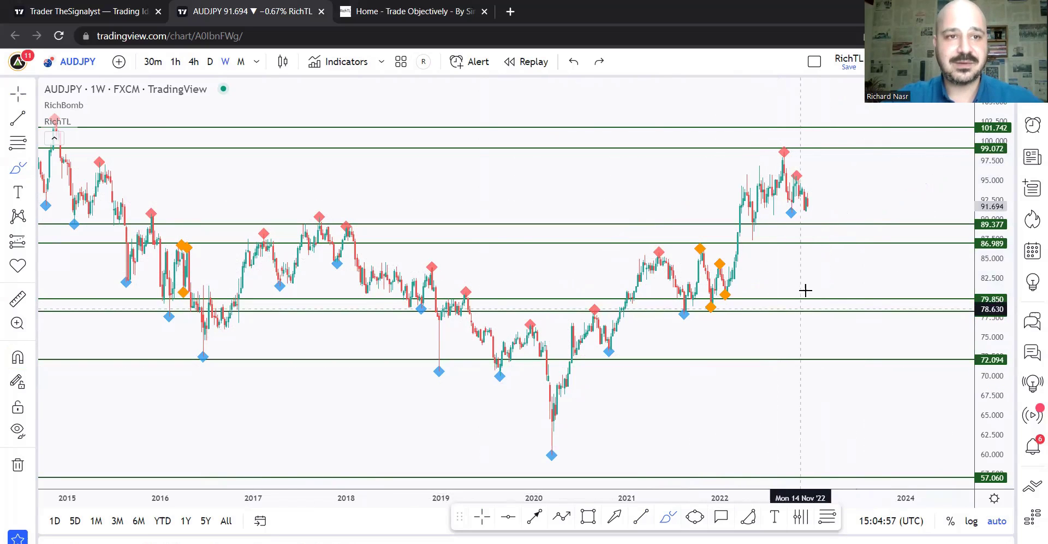
Circle the zone between the 89.377 and 86.989 lines just ahead of current price, and undo the marks
{"action": "left_click_drag", "start_coordinate": [828, 222], "coordinate": [807, 220]}
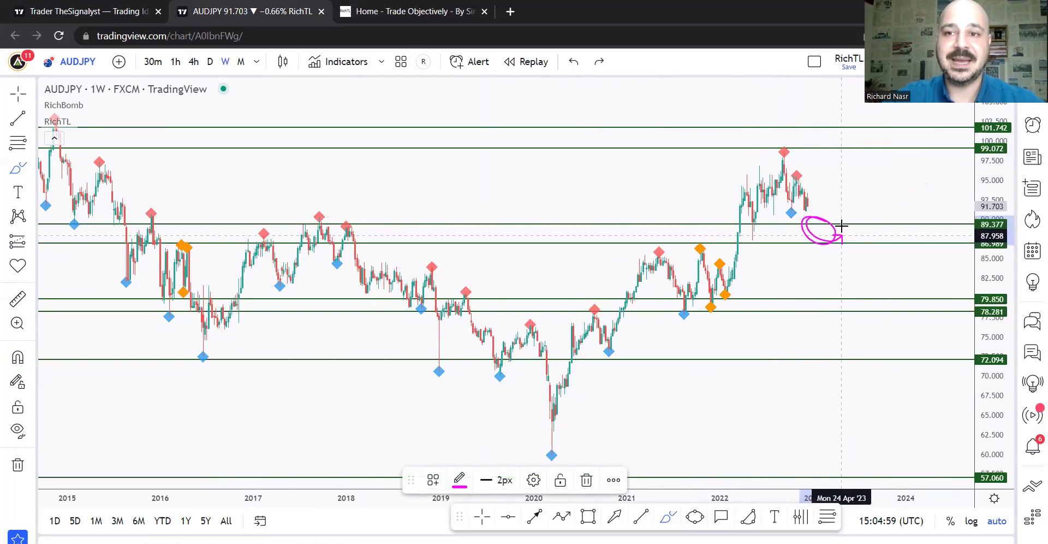
{"action": "key", "text": "ctrl+z"}
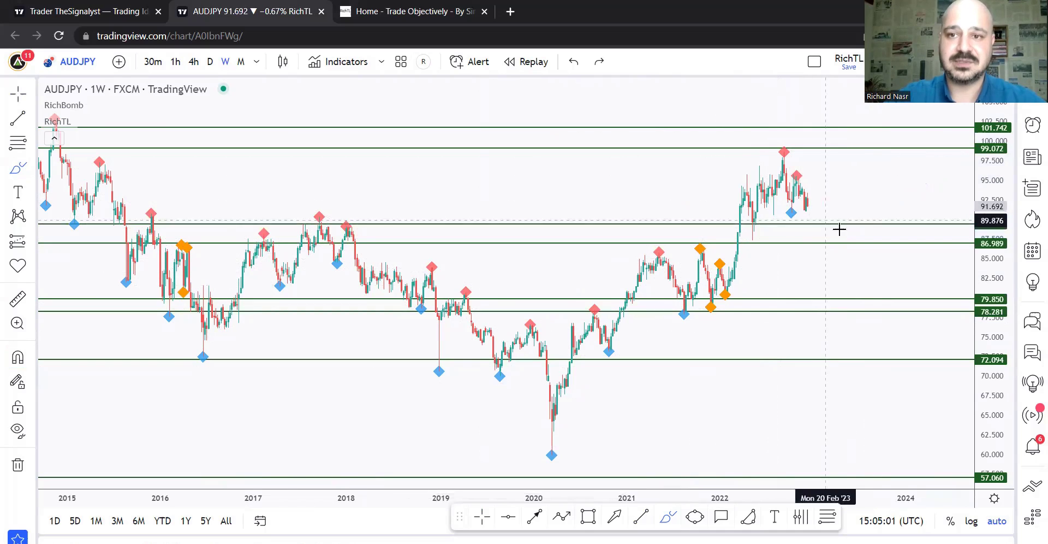
{"action": "mouse_move", "coordinate": [824, 223]}
{"action": "left_mouse_down"}
{"action": "mouse_move", "coordinate": [807, 234]}
{"action": "mouse_move", "coordinate": [819, 223]}
{"action": "mouse_move", "coordinate": [809, 221]}
{"action": "left_mouse_up"}
{"action": "key", "text": "ctrl+z"}
{"action": "key", "text": "Escape"}
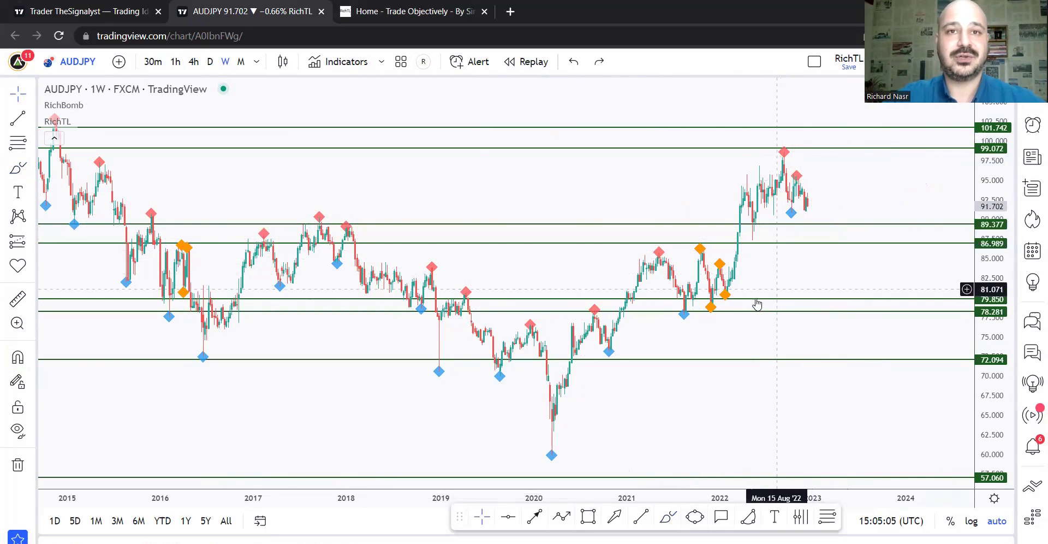
Draw rising trendlines from about 72.876 in October 2020 and 64.246 in March 2020, and a parallel line along the upper swing highs
{"action": "mouse_move", "coordinate": [607, 353]}
{"action": "left_mouse_down"}
{"action": "mouse_move", "coordinate": [828, 218]}
{"action": "mouse_move", "coordinate": [873, 208]}
{"action": "left_mouse_up"}
{"action": "left_click_drag", "start_coordinate": [949, 190], "coordinate": [951, 191]}
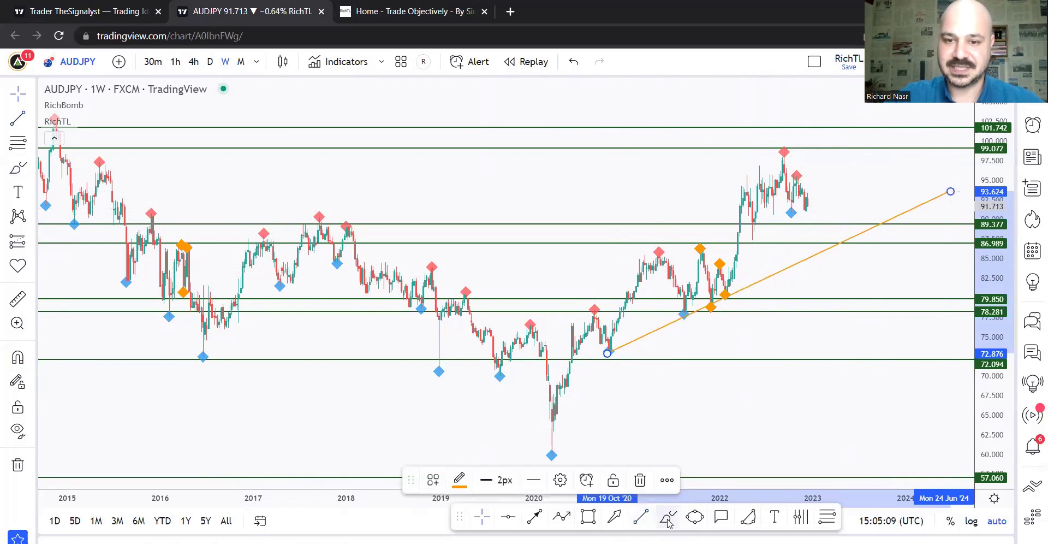
{"action": "left_click", "coordinate": [641, 516]}
{"action": "left_click_drag", "start_coordinate": [549, 421], "coordinate": [915, 165]}
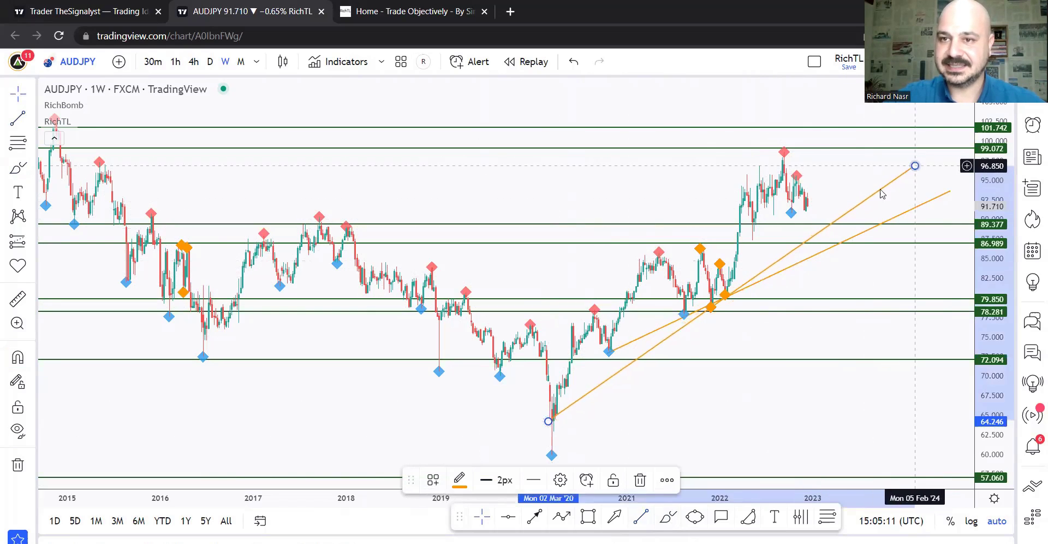
{"action": "left_click_drag", "start_coordinate": [774, 261], "coordinate": [729, 191]}
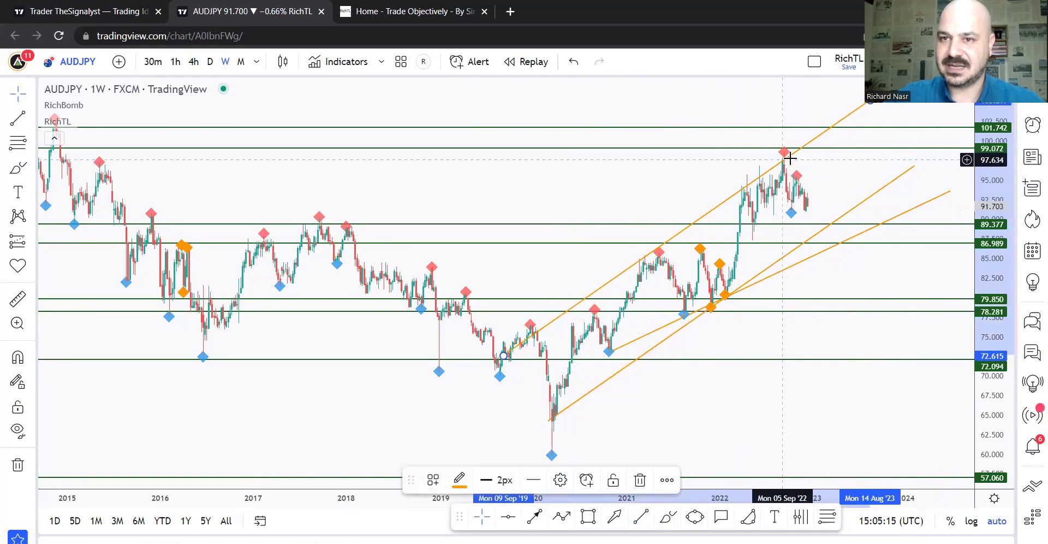
Circle the September 2022 high at the upper trendline, brush an arrow down the decline from it, and undo both
{"action": "left_click", "coordinate": [668, 517]}
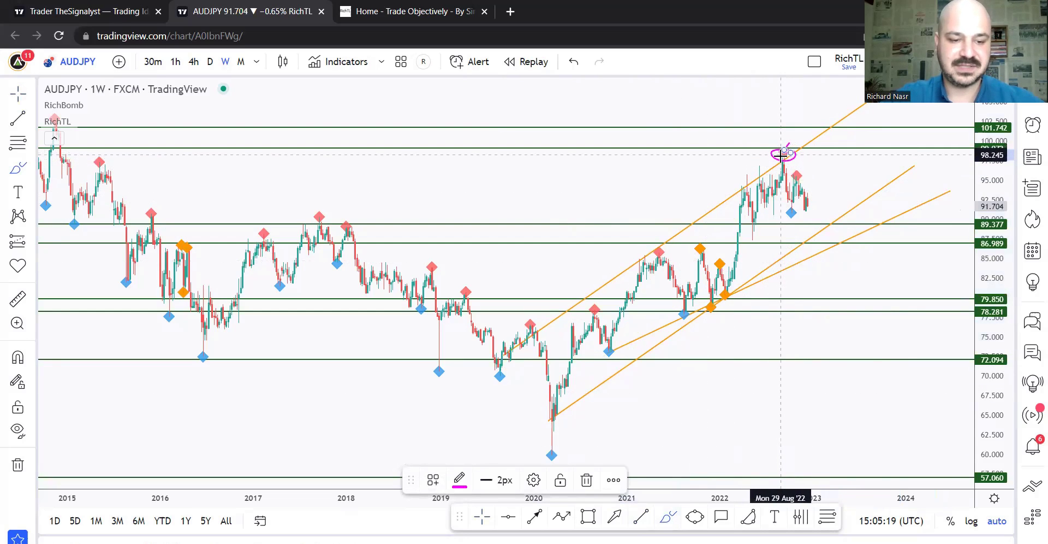
{"action": "key", "text": "ctrl+z"}
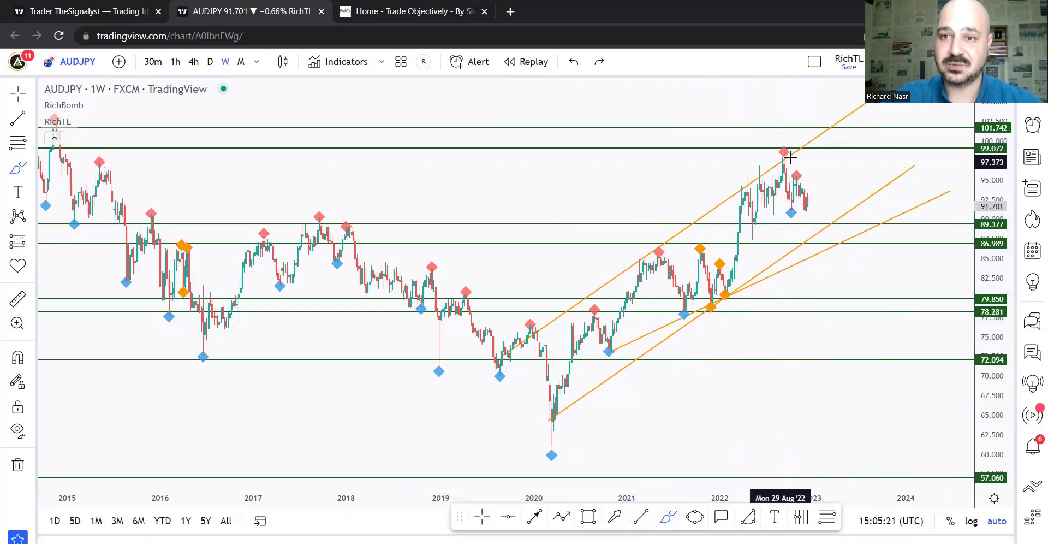
{"action": "mouse_move", "coordinate": [785, 153]}
{"action": "left_mouse_down"}
{"action": "mouse_move", "coordinate": [810, 178]}
{"action": "mouse_move", "coordinate": [816, 211]}
{"action": "left_mouse_up"}
{"action": "key", "text": "ctrl+z"}
{"action": "key", "text": "ctrl+z"}
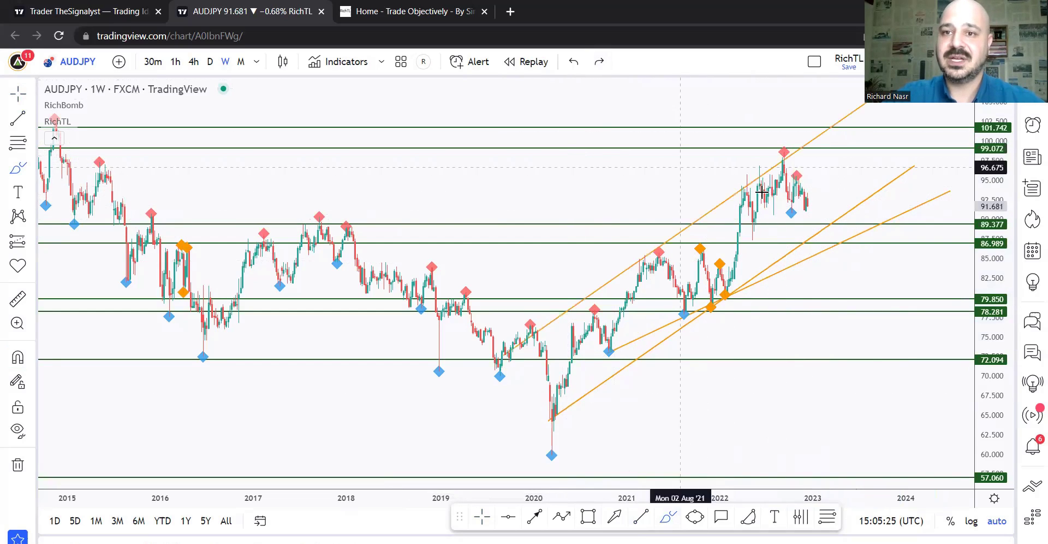
Brush a projected dip from current price to the 89.377 line with a bounce from it, and undo the marks
{"action": "left_click_drag", "start_coordinate": [806, 201], "coordinate": [822, 224]}
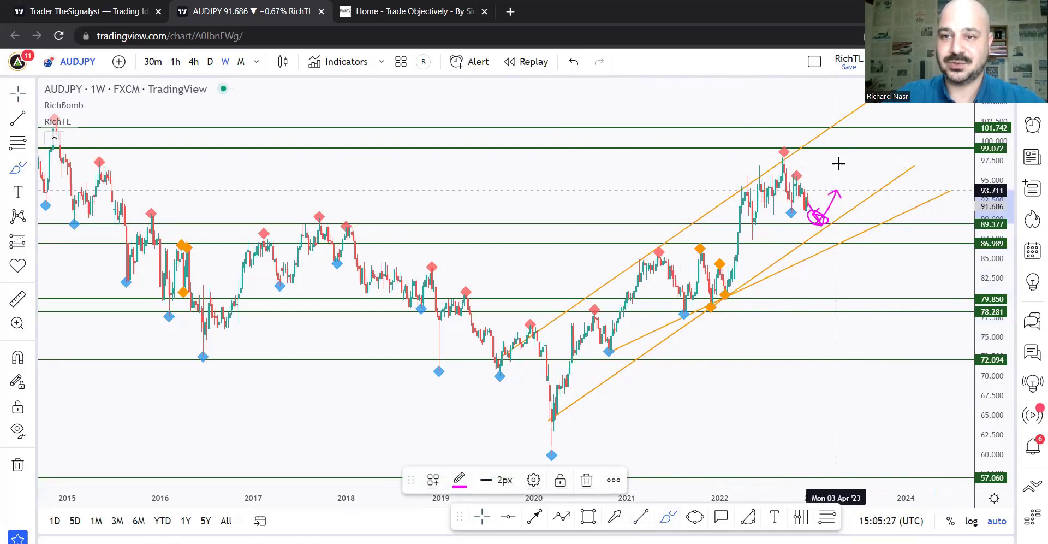
{"action": "key", "text": "ctrl+z"}
{"action": "left_click_drag", "start_coordinate": [746, 205], "coordinate": [821, 220]}
{"action": "key", "text": "ctrl+z"}
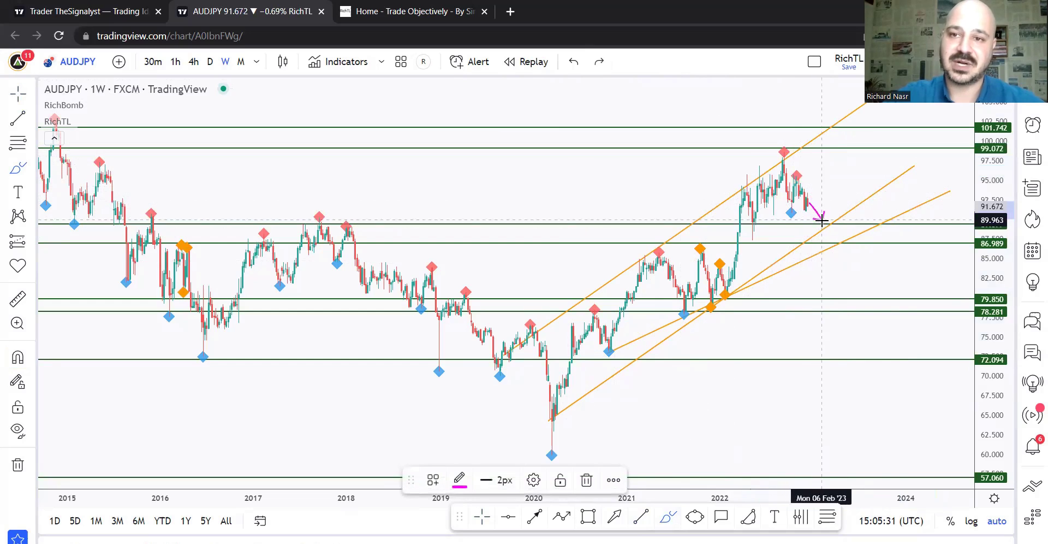
{"action": "key", "text": "ctrl+z"}
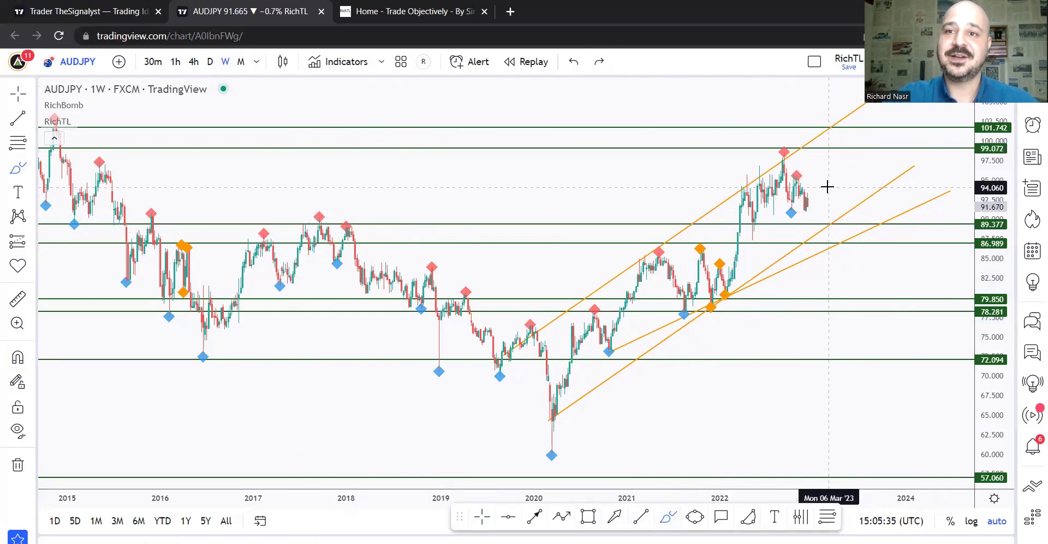
Brush two parallel falling arrows outlining the correction since mid-2022 on the weekly chart, and undo them
{"action": "left_click_drag", "start_coordinate": [788, 160], "coordinate": [824, 215]}
{"action": "left_click_drag", "start_coordinate": [759, 169], "coordinate": [813, 232]}
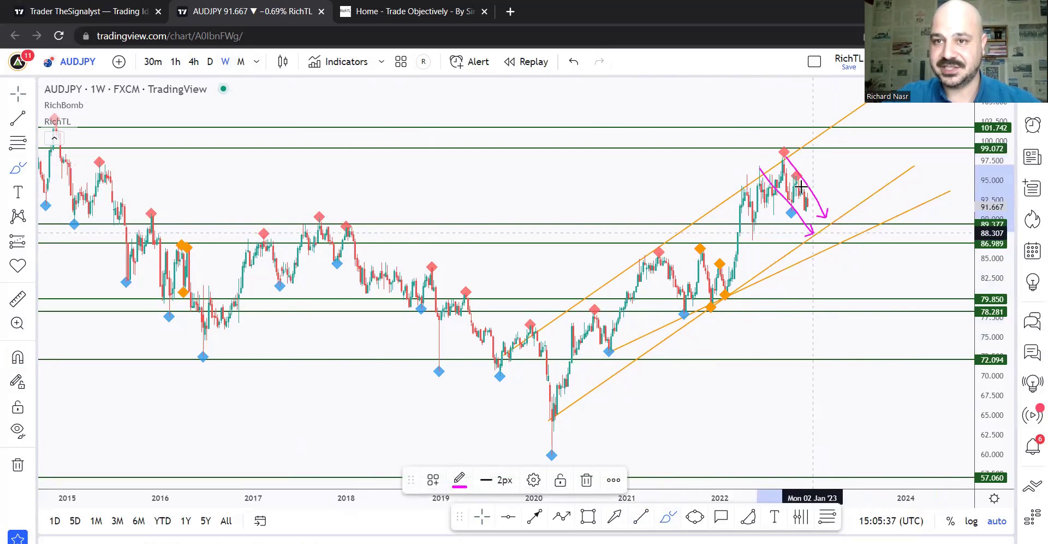
{"action": "key", "text": "ctrl+z"}
{"action": "key", "text": "ctrl+z"}
Switch to the daily timeframe, brush falling arrows over the highs since September 2022 and around the 2021 correction, and undo them
{"action": "left_click", "coordinate": [210, 61]}
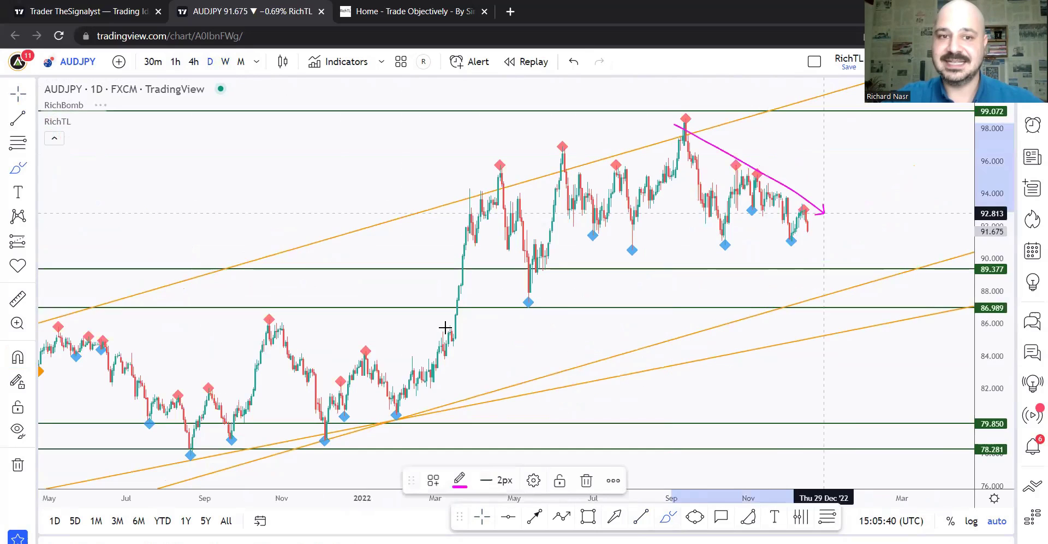
{"action": "left_click_drag", "start_coordinate": [86, 294], "coordinate": [537, 402]}
{"action": "left_click_drag", "start_coordinate": [58, 386], "coordinate": [392, 469]}
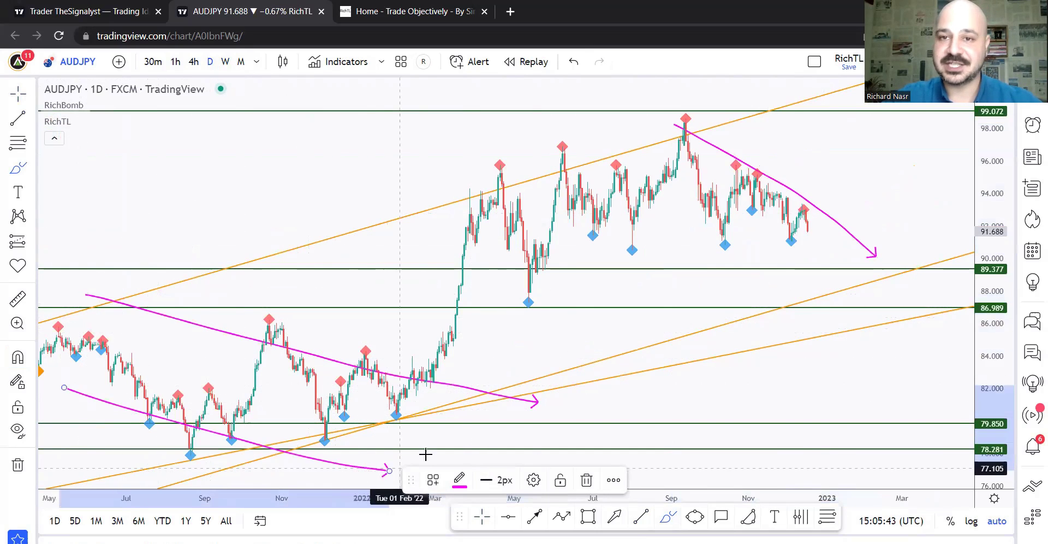
{"action": "key", "text": "ctrl+z"}
{"action": "key", "text": "ctrl+z"}
{"action": "key", "text": "ctrl+z"}
Brush the swing moves and horizontal break levels between July 2020 and January 2021 on the daily chart
{"action": "key", "text": "Escape"}
{"action": "left_click_drag", "start_coordinate": [514, 348], "coordinate": [835, 352]}
{"action": "left_click_drag", "start_coordinate": [630, 338], "coordinate": [717, 339]}
{"action": "left_click", "coordinate": [667, 514]}
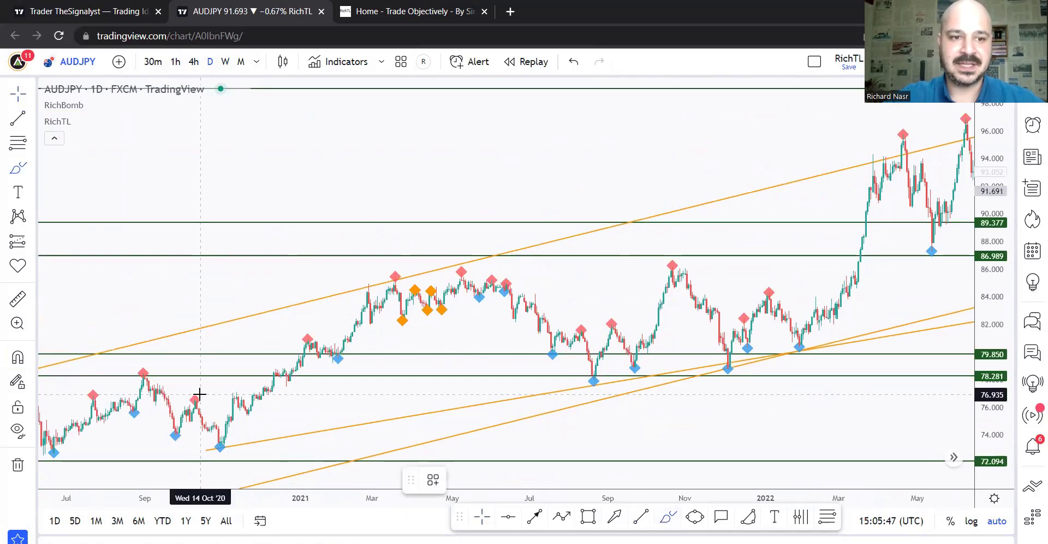
{"action": "mouse_move", "coordinate": [73, 447]}
{"action": "left_mouse_down"}
{"action": "mouse_move", "coordinate": [150, 407]}
{"action": "mouse_move", "coordinate": [201, 416]}
{"action": "left_mouse_up"}
{"action": "left_click_drag", "start_coordinate": [139, 379], "coordinate": [175, 432]}
{"action": "mouse_move", "coordinate": [176, 431]}
{"action": "left_mouse_down"}
{"action": "mouse_move", "coordinate": [193, 402]}
{"action": "mouse_move", "coordinate": [221, 453]}
{"action": "left_mouse_up"}
{"action": "left_click_drag", "start_coordinate": [174, 401], "coordinate": [285, 403]}
{"action": "mouse_move", "coordinate": [226, 443]}
{"action": "left_mouse_down"}
{"action": "mouse_move", "coordinate": [290, 355]}
{"action": "mouse_move", "coordinate": [404, 314]}
{"action": "mouse_move", "coordinate": [532, 299]}
{"action": "left_mouse_up"}
Brush the break level at the spring 2021 lows, the following decline and the autumn 2021 rally, and undo these strokes
{"action": "left_click_drag", "start_coordinate": [447, 299], "coordinate": [556, 299]}
{"action": "mouse_move", "coordinate": [496, 284]}
{"action": "left_mouse_down"}
{"action": "mouse_move", "coordinate": [553, 349]}
{"action": "mouse_move", "coordinate": [664, 326]}
{"action": "left_mouse_up"}
{"action": "left_click_drag", "start_coordinate": [627, 374], "coordinate": [687, 273]}
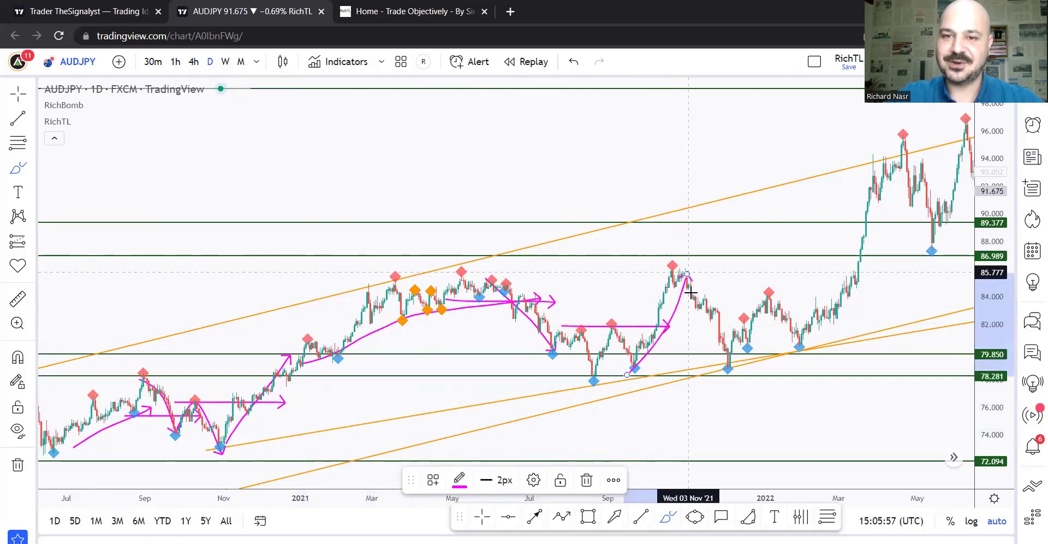
{"action": "key", "text": "ctrl+z"}
{"action": "key", "text": "ctrl+z"}
{"action": "key", "text": "ctrl+z"}
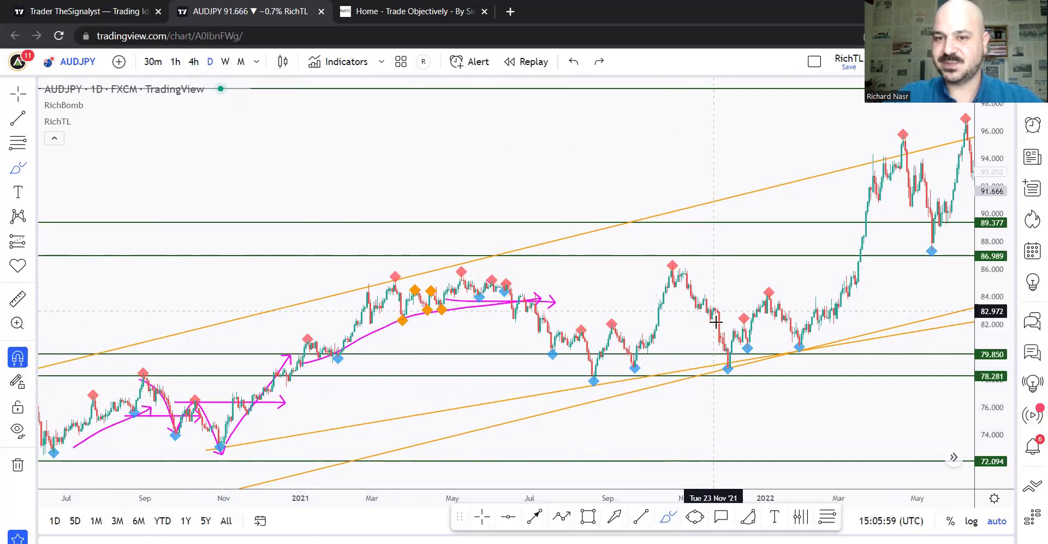
{"action": "key", "text": "ctrl+z"}
{"action": "key", "text": "ctrl+z"}
Brush the December 2021 break level, the pullback into the rising trendlines and the early-2022 rally, and undo these strokes
{"action": "left_click_drag", "start_coordinate": [723, 322], "coordinate": [788, 321]}
{"action": "mouse_move", "coordinate": [742, 351]}
{"action": "left_mouse_down"}
{"action": "mouse_move", "coordinate": [769, 294]}
{"action": "mouse_move", "coordinate": [799, 349]}
{"action": "left_mouse_up"}
{"action": "left_click_drag", "start_coordinate": [802, 348], "coordinate": [867, 238]}
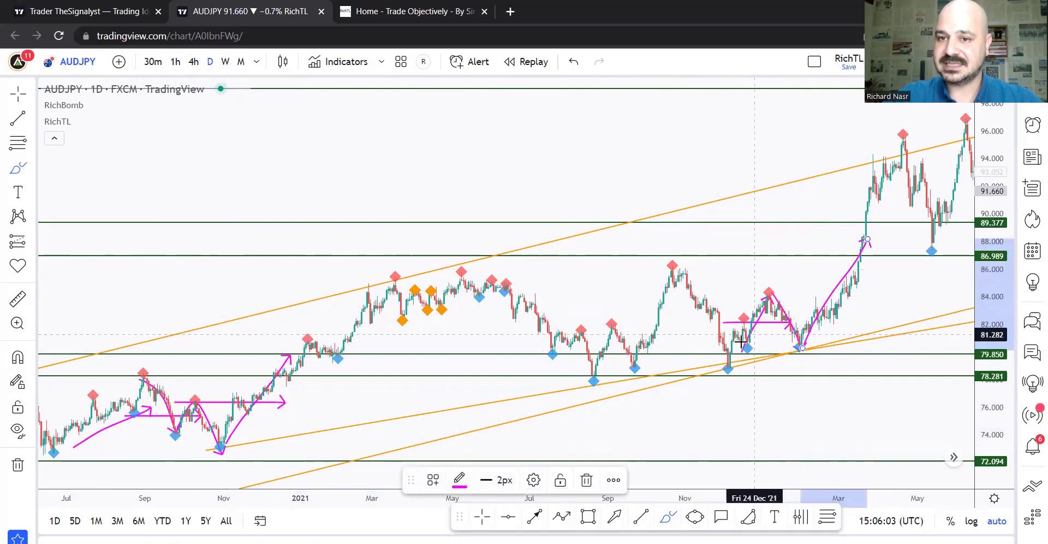
{"action": "key", "text": "ctrl+z"}
{"action": "key", "text": "ctrl+z"}
{"action": "key", "text": "ctrl+z"}
{"action": "key", "text": "Escape"}
Brush a horizontal level at about 91 under the lows since July 2022 and a falling arrow over the highs, and undo them
{"action": "left_click_drag", "start_coordinate": [824, 210], "coordinate": [414, 251]}
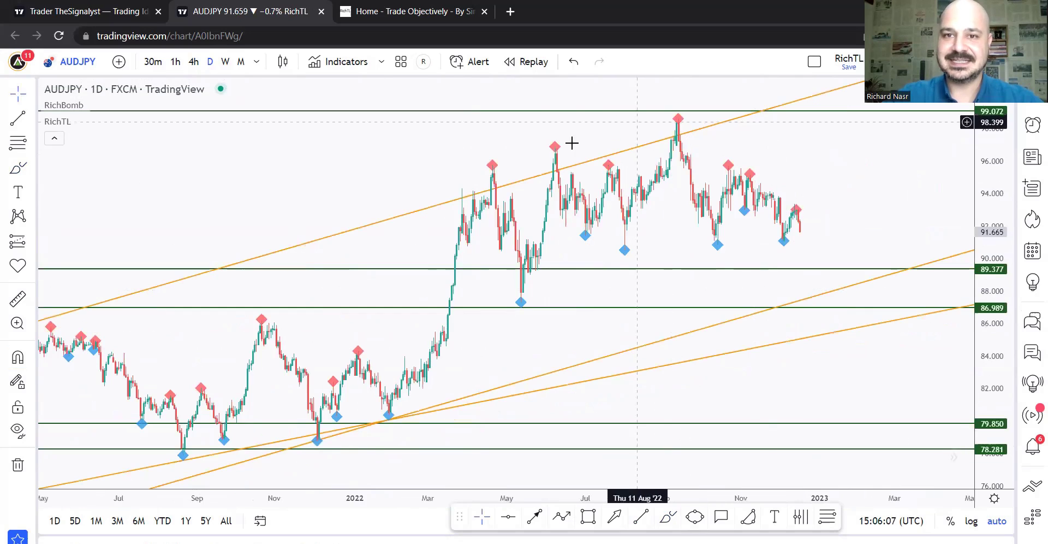
{"action": "left_click", "coordinate": [668, 516]}
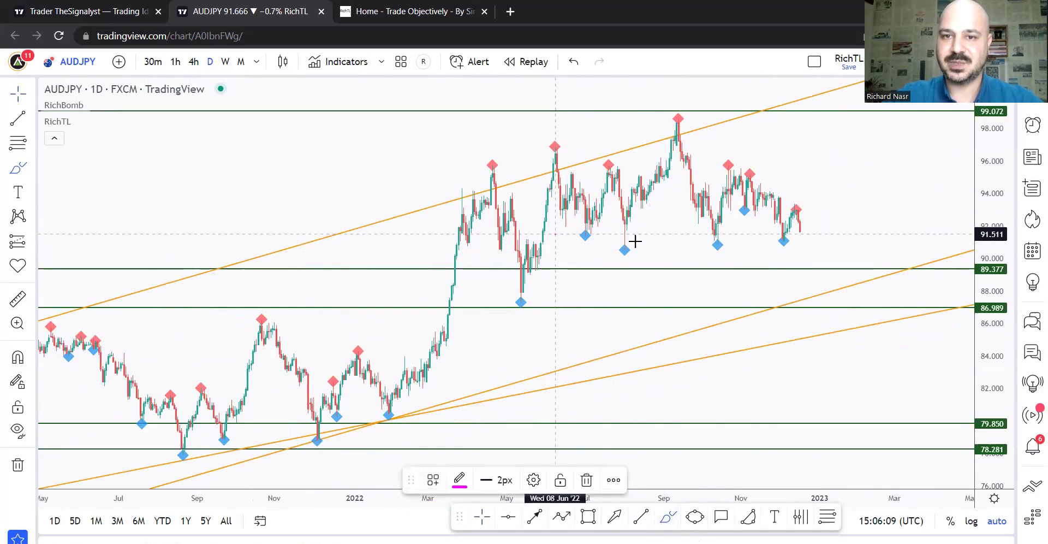
{"action": "left_click_drag", "start_coordinate": [559, 235], "coordinate": [909, 234]}
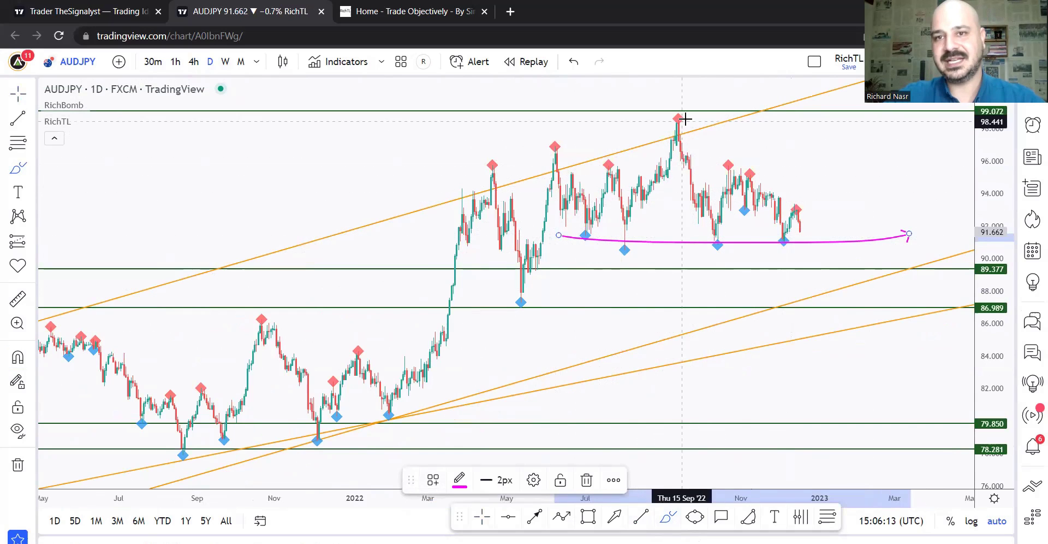
{"action": "mouse_move", "coordinate": [584, 165]}
{"action": "left_mouse_down"}
{"action": "mouse_move", "coordinate": [770, 115]}
{"action": "mouse_move", "coordinate": [820, 201]}
{"action": "left_mouse_up"}
{"action": "key", "text": "ctrl+z"}
{"action": "key", "text": "ctrl+z"}
{"action": "key", "text": "ctrl+z"}
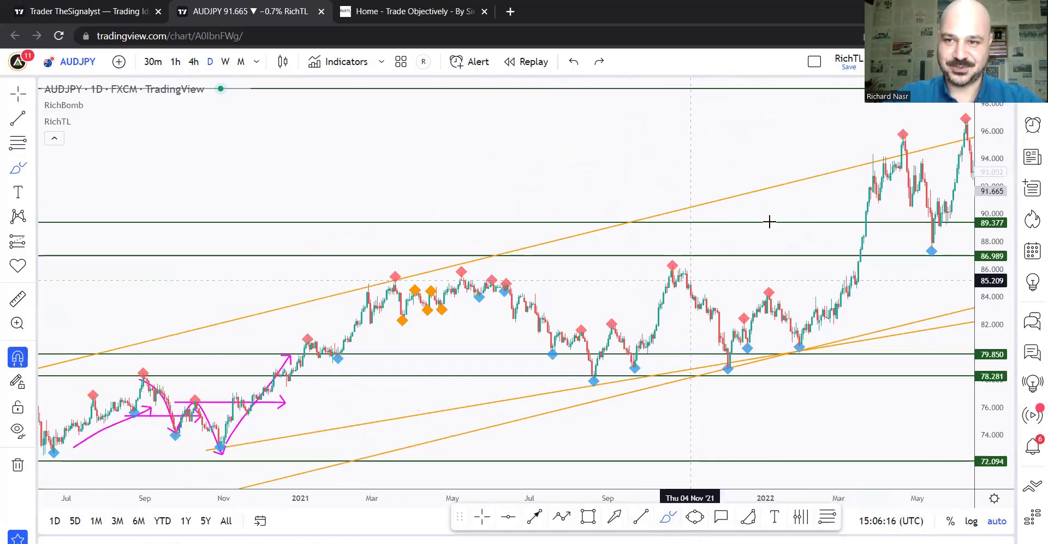
{"action": "left_click_drag", "start_coordinate": [769, 220], "coordinate": [619, 172]}
{"action": "scroll", "coordinate": [619, 173], "scroll_direction": "right", "scroll_amount": 10}
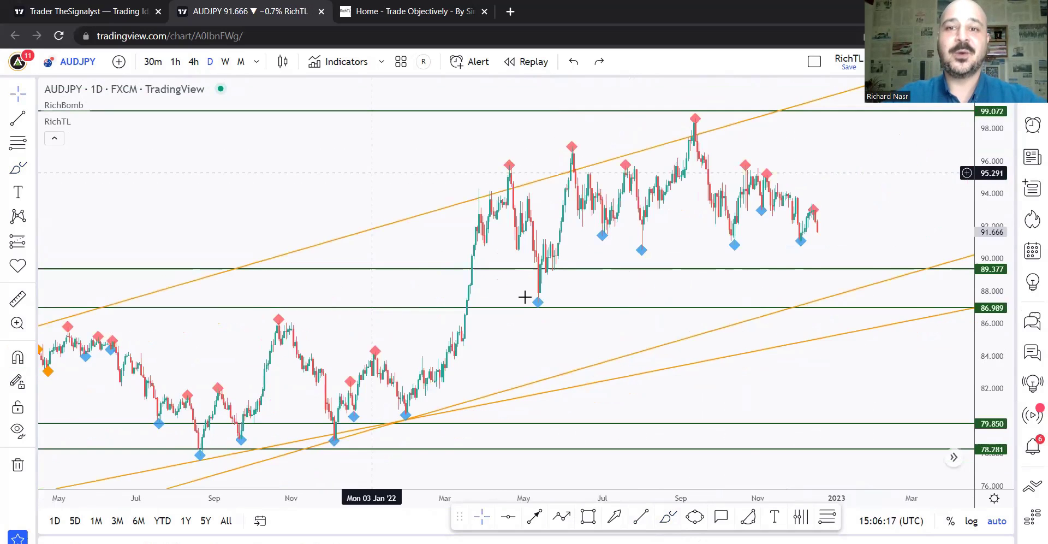
Brush a falling arrow from the current price through both lower rising trendlines to about 82, and delete it
{"action": "left_click", "coordinate": [667, 517]}
{"action": "left_click_drag", "start_coordinate": [807, 221], "coordinate": [855, 380]}
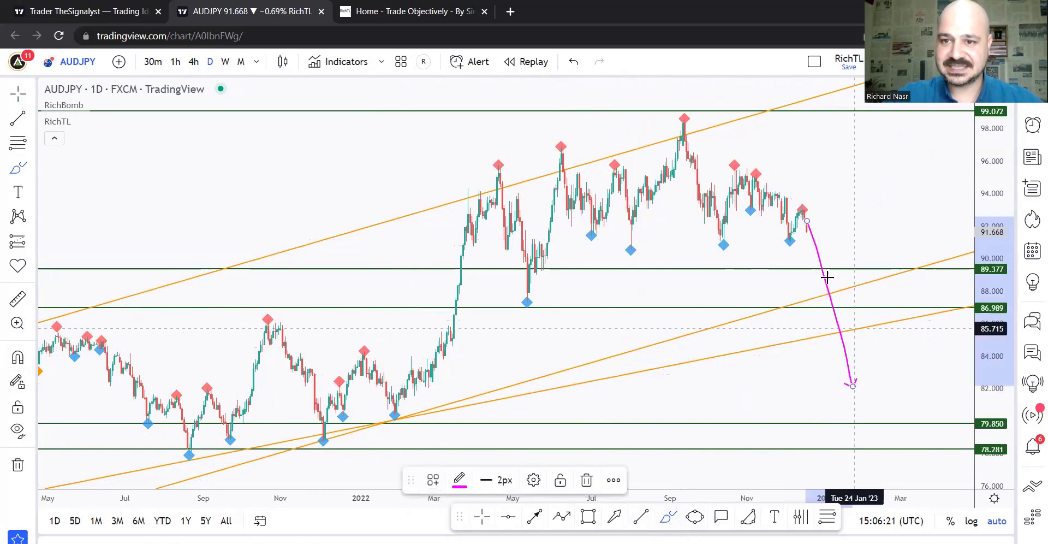
{"action": "key", "text": "Delete"}
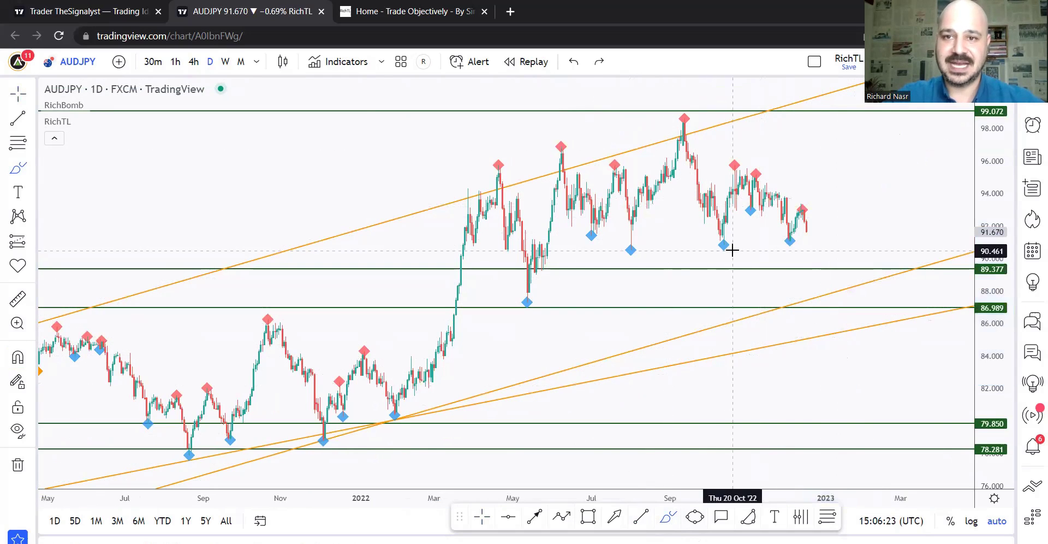
{"action": "scroll", "coordinate": [813, 191], "scroll_direction": "right", "scroll_amount": 5}
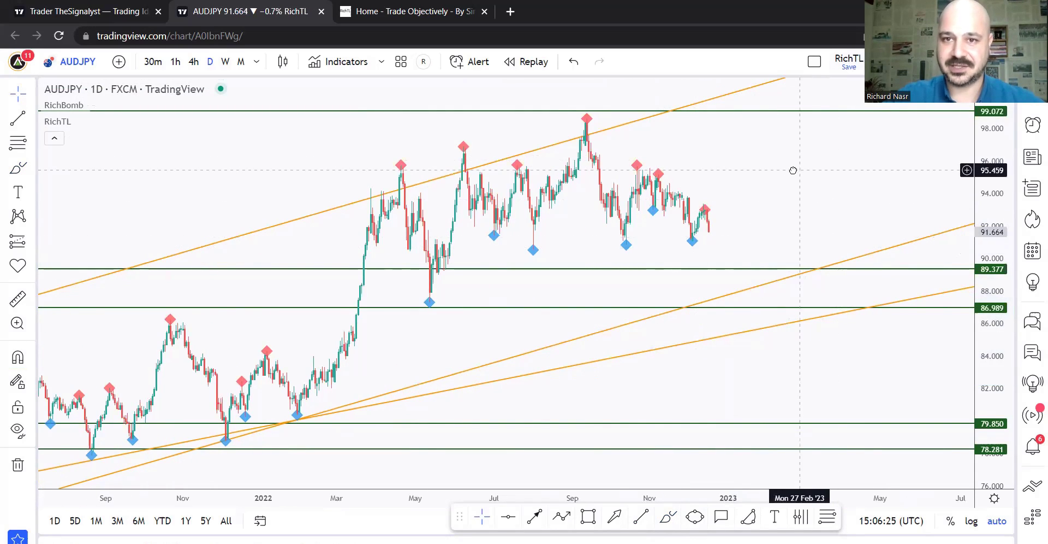
Brush the October to December 2022 swing structure on the daily chart, and undo the strokes
{"action": "scroll", "coordinate": [743, 328], "scroll_direction": "right", "scroll_amount": 1}
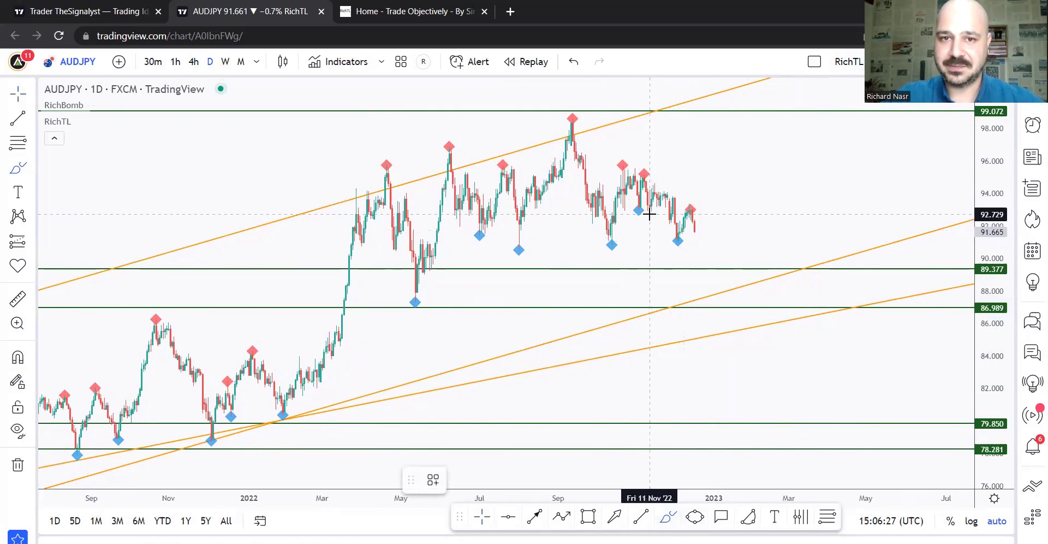
{"action": "mouse_move", "coordinate": [608, 210]}
{"action": "left_mouse_down"}
{"action": "mouse_move", "coordinate": [692, 207]}
{"action": "mouse_move", "coordinate": [677, 200]}
{"action": "left_mouse_up"}
{"action": "key", "text": "ctrl+z"}
{"action": "key", "text": "ctrl+z"}
{"action": "left_click_drag", "start_coordinate": [623, 164], "coordinate": [725, 212]}
{"action": "key", "text": "ctrl+z"}
Switch the chart to the 4-hour timeframe, sketch a falling stroke across it, and undo that stroke
{"action": "left_click", "coordinate": [194, 61]}
{"action": "left_click_drag", "start_coordinate": [268, 111], "coordinate": [880, 369]}
{"action": "key", "text": "ctrl+z"}
Brush the swing moves and horizontal break levels between July and mid-October 2022 on the 4-hour chart
{"action": "left_click_drag", "start_coordinate": [672, 225], "coordinate": [664, 270]}
{"action": "scroll", "coordinate": [837, 264], "scroll_direction": "down", "scroll_amount": 4}
{"action": "scroll", "coordinate": [663, 269], "scroll_direction": "up", "scroll_amount": 3}
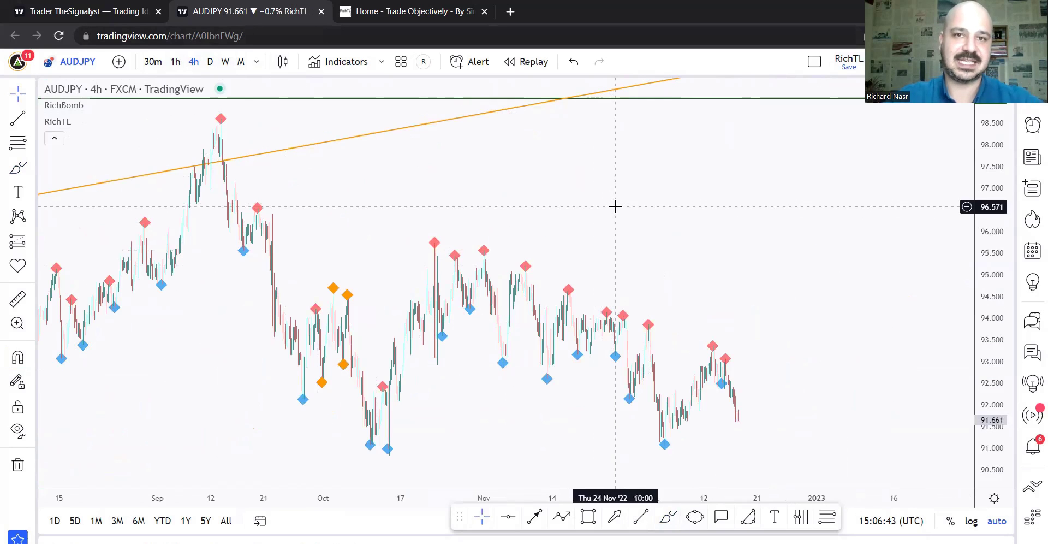
{"action": "left_click_drag", "start_coordinate": [608, 209], "coordinate": [709, 215]}
{"action": "scroll", "coordinate": [559, 222], "scroll_direction": "up", "scroll_amount": 3}
{"action": "left_click_drag", "start_coordinate": [137, 235], "coordinate": [629, 391]}
{"action": "left_click", "coordinate": [667, 516]}
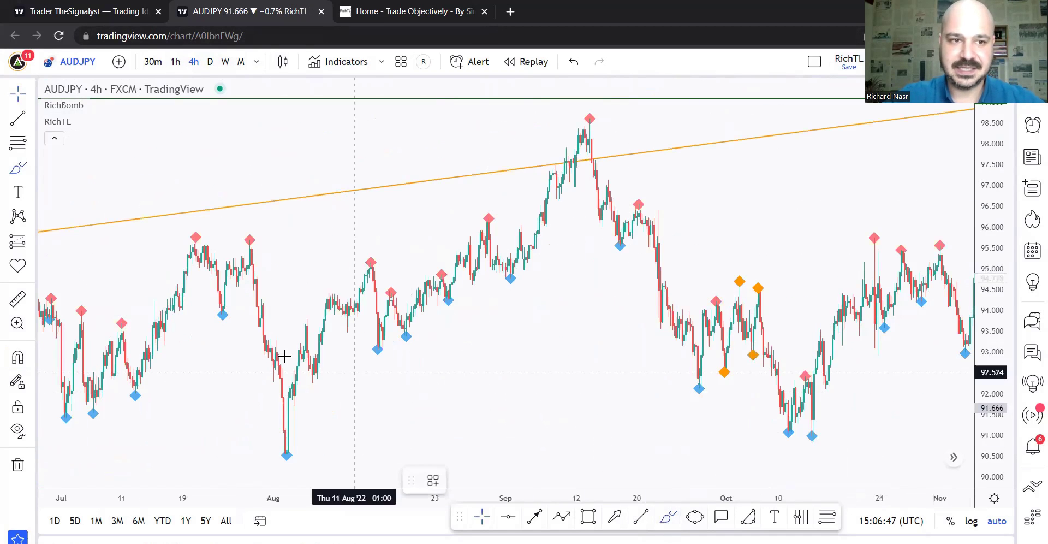
{"action": "mouse_move", "coordinate": [112, 326]}
{"action": "left_mouse_down"}
{"action": "mouse_move", "coordinate": [166, 332]}
{"action": "mouse_move", "coordinate": [196, 260]}
{"action": "left_mouse_up"}
{"action": "left_click_drag", "start_coordinate": [176, 307], "coordinate": [375, 309]}
{"action": "left_click_drag", "start_coordinate": [245, 260], "coordinate": [292, 435]}
{"action": "mouse_move", "coordinate": [333, 405]}
{"action": "left_mouse_down"}
{"action": "mouse_move", "coordinate": [378, 352]}
{"action": "mouse_move", "coordinate": [512, 278]}
{"action": "mouse_move", "coordinate": [694, 246]}
{"action": "left_mouse_up"}
{"action": "mouse_move", "coordinate": [634, 207]}
{"action": "left_mouse_down"}
{"action": "mouse_move", "coordinate": [684, 331]}
{"action": "mouse_move", "coordinate": [737, 301]}
{"action": "mouse_move", "coordinate": [693, 298]}
{"action": "mouse_move", "coordinate": [762, 286]}
{"action": "mouse_move", "coordinate": [782, 365]}
{"action": "mouse_move", "coordinate": [847, 376]}
{"action": "left_mouse_up"}
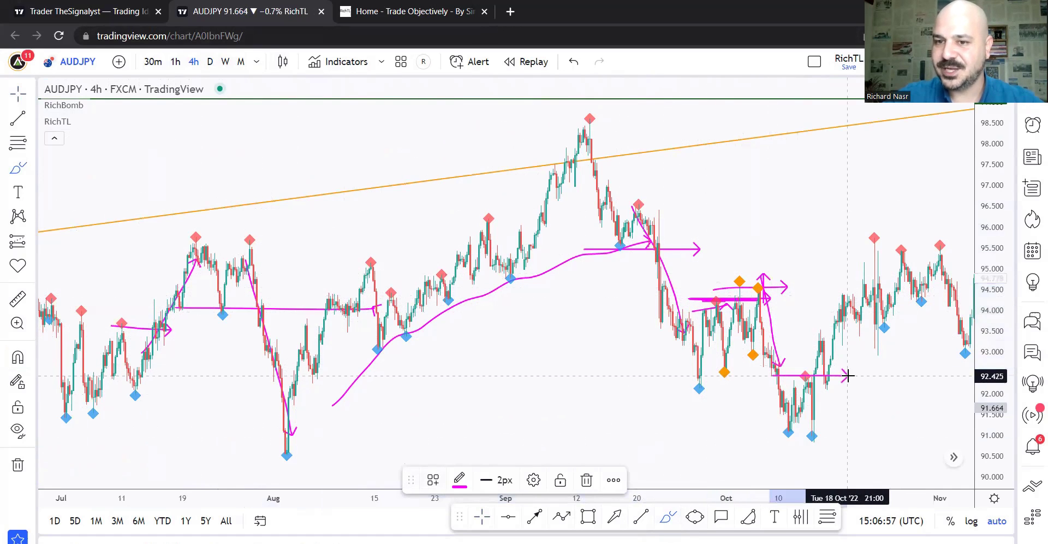
Undo the brushed arrows and break levels from October back to July 2022 on the 4-hour chart
{"action": "key", "text": "ctrl+z"}
{"action": "key", "text": "ctrl+z"}
{"action": "key", "text": "ctrl+z"}
{"action": "key", "text": "ctrl+z"}
{"action": "key", "text": "ctrl+z"}
{"action": "key", "text": "ctrl+z"}
{"action": "key", "text": "ctrl+z"}
{"action": "key", "text": "ctrl+z"}
{"action": "key", "text": "ctrl+z"}
{"action": "key", "text": "ctrl+z"}
{"action": "key", "text": "ctrl+z"}
{"action": "key", "text": "ctrl+z"}
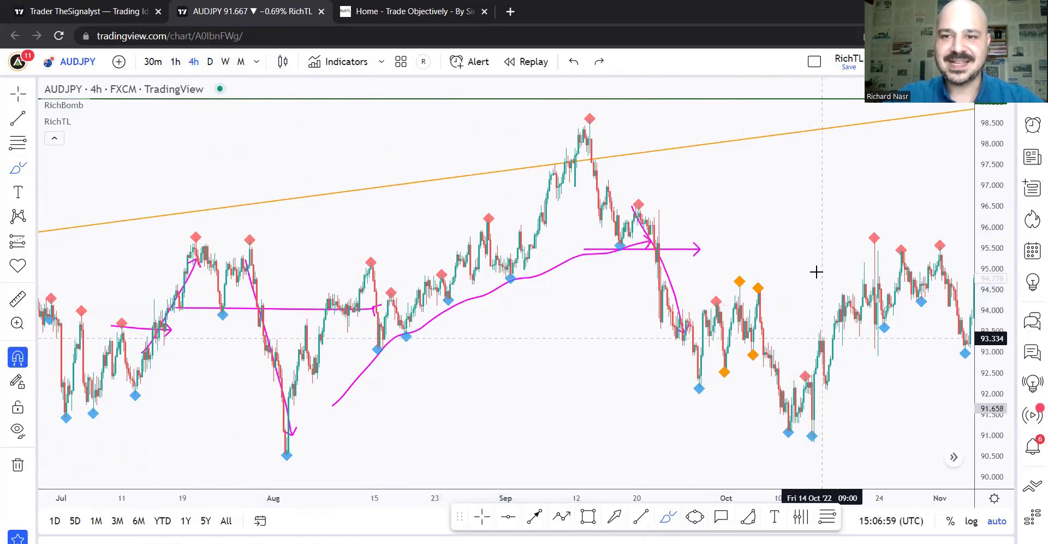
{"action": "key", "text": "ctrl+z"}
{"action": "key", "text": "ctrl+z"}
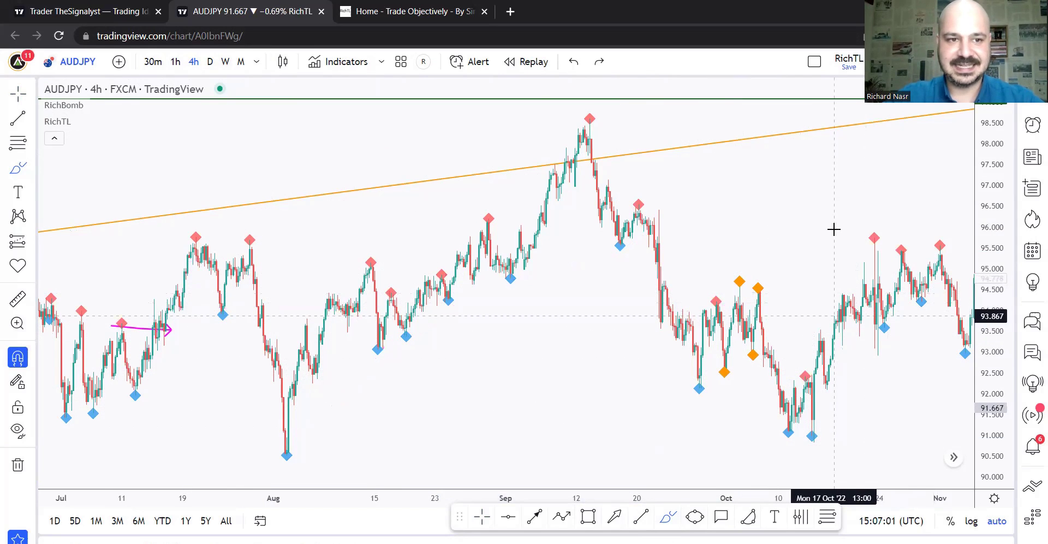
Brush a level at about 94 under the late-October lows, the early-November drop and a falling arrow across the highs, and undo them
{"action": "left_click_drag", "start_coordinate": [819, 224], "coordinate": [321, 228]}
{"action": "left_click", "coordinate": [668, 517]}
{"action": "left_click_drag", "start_coordinate": [386, 300], "coordinate": [543, 311]}
{"action": "left_click_drag", "start_coordinate": [443, 255], "coordinate": [467, 353]}
{"action": "key", "text": "ctrl+z"}
{"action": "key", "text": "ctrl+z"}
{"action": "mouse_move", "coordinate": [392, 243]}
{"action": "left_mouse_down"}
{"action": "mouse_move", "coordinate": [452, 238]}
{"action": "mouse_move", "coordinate": [666, 318]}
{"action": "mouse_move", "coordinate": [819, 358]}
{"action": "left_mouse_up"}
{"action": "key", "text": "ctrl+z"}
{"action": "scroll", "coordinate": [662, 246], "scroll_direction": "down", "scroll_amount": 2}
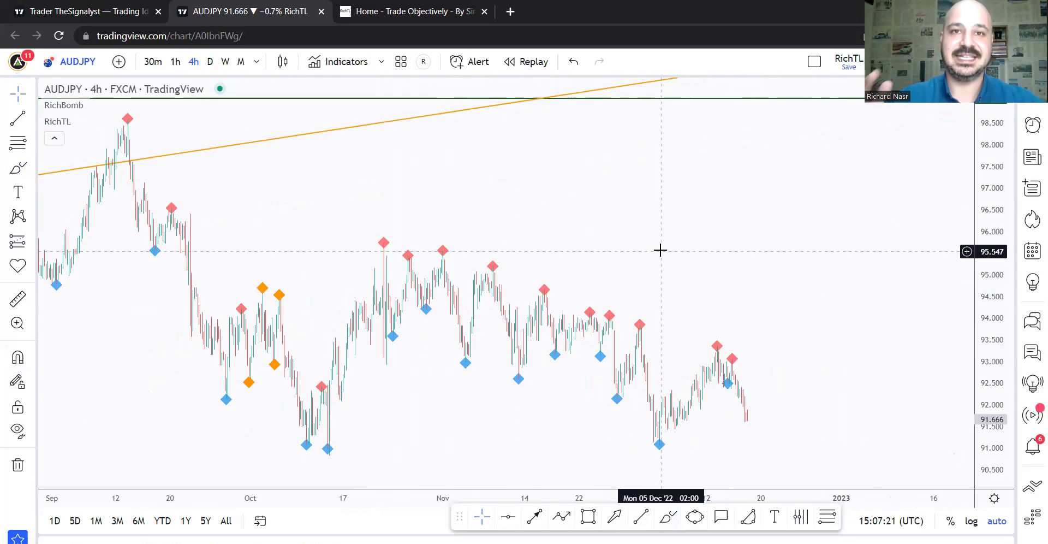
Check the published AUDJPY Video Top-Down Analysis idea on the TheSignalyst profile page, and return to the AUDJPY chart
{"action": "scroll", "coordinate": [660, 250], "scroll_direction": "up", "scroll_amount": 3}
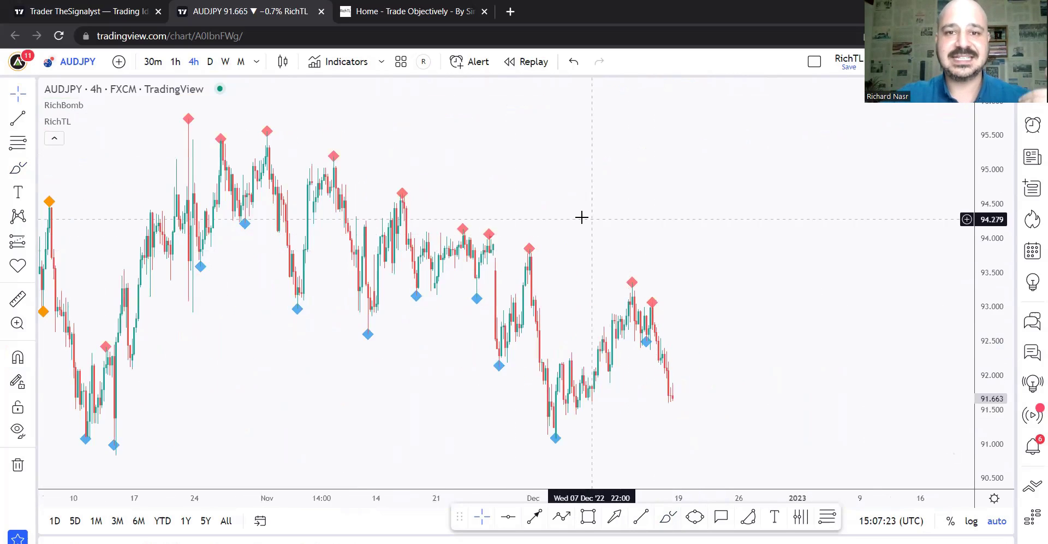
{"action": "left_click", "coordinate": [105, 17]}
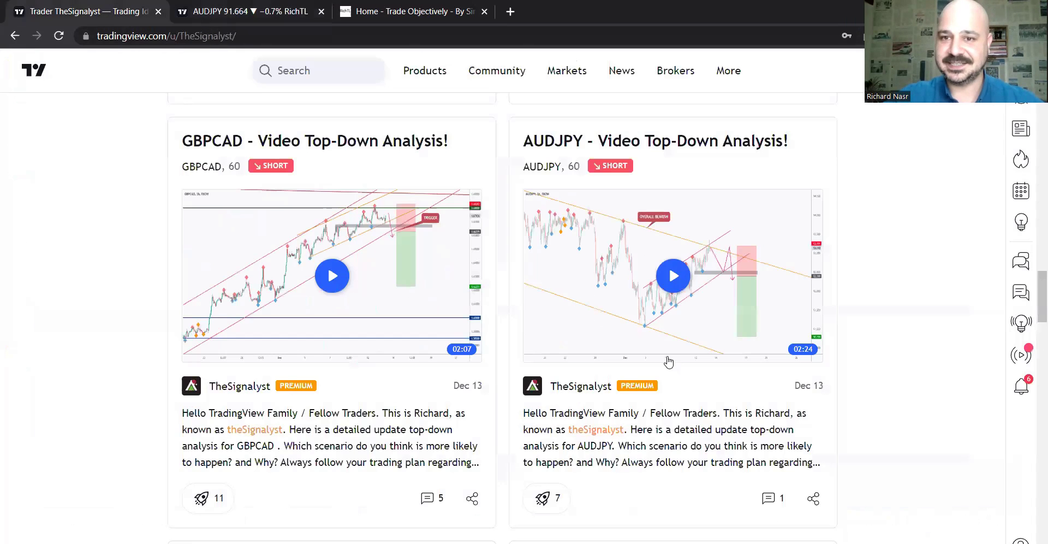
{"action": "left_click", "coordinate": [282, 16]}
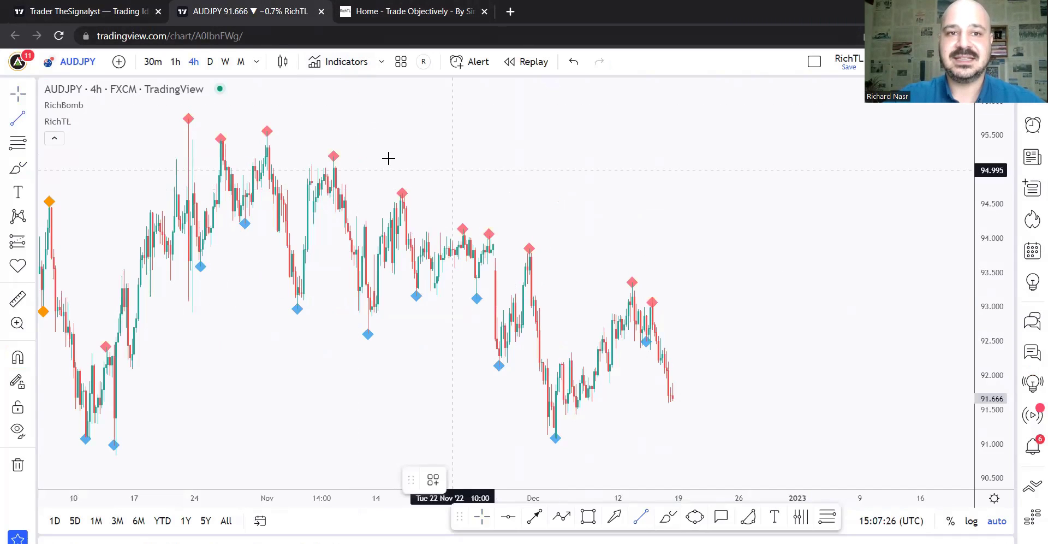
Draw a falling trendline over the highs from early November 2022, and place a parallel copy under the lows to form a channel
{"action": "left_click", "coordinate": [259, 125]}
{"action": "left_click", "coordinate": [870, 391]}
{"action": "left_click_drag", "start_coordinate": [611, 280], "coordinate": [514, 424], "text": "ctrl"}
{"action": "left_click_drag", "start_coordinate": [165, 271], "coordinate": [195, 257]}
{"action": "left_click_drag", "start_coordinate": [988, 367], "coordinate": [988, 378]}
{"action": "left_click_drag", "start_coordinate": [884, 355], "coordinate": [865, 274]}
{"action": "left_click_drag", "start_coordinate": [757, 441], "coordinate": [772, 448]}
{"action": "left_click", "coordinate": [710, 368]}
{"action": "left_click", "coordinate": [996, 523]}
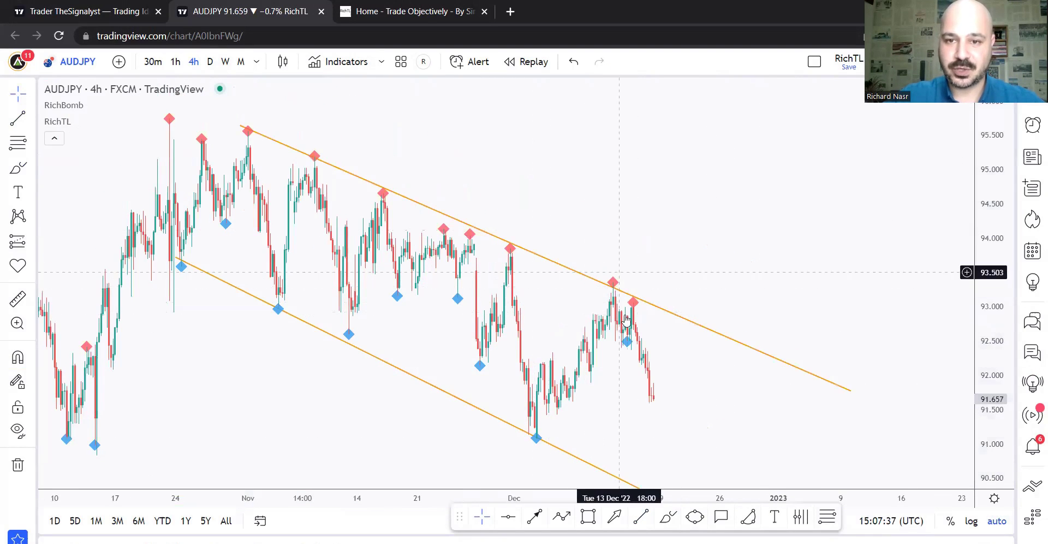
Switch back to the TheSignalyst profile page to compare the drawn falling channel with the published AUDJPY idea
{"action": "left_click", "coordinate": [127, 8]}
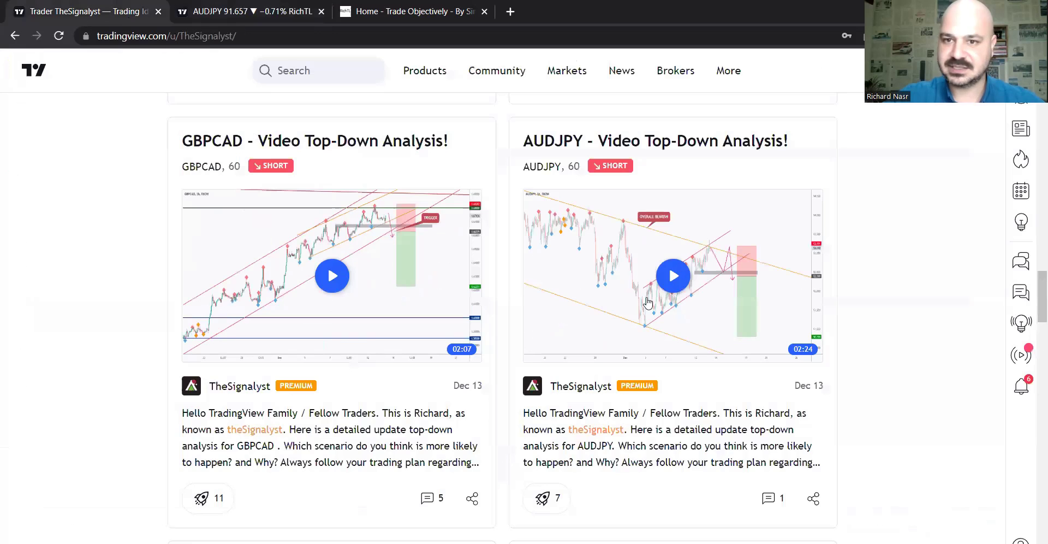